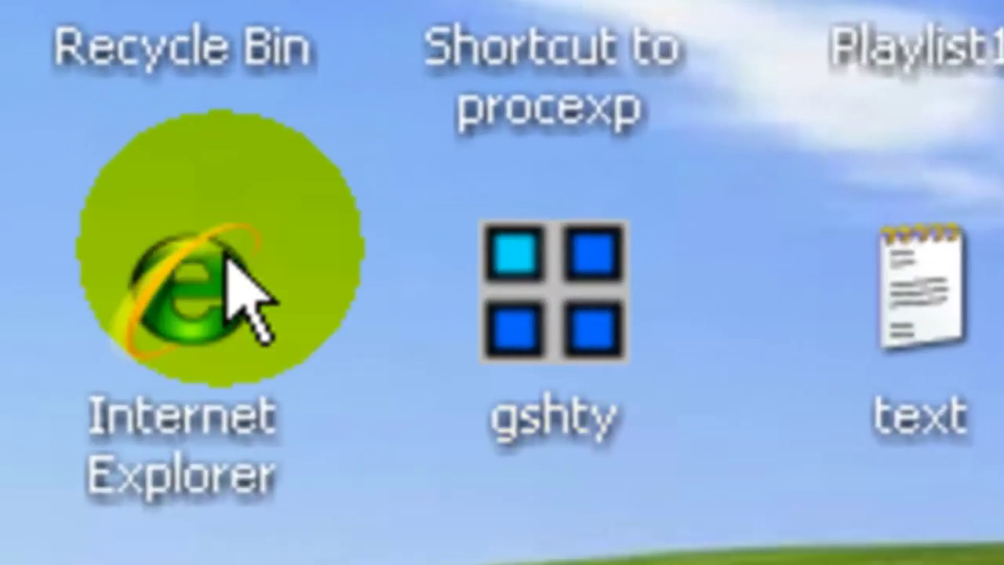
pyautogui.doubleClick(44, 236)
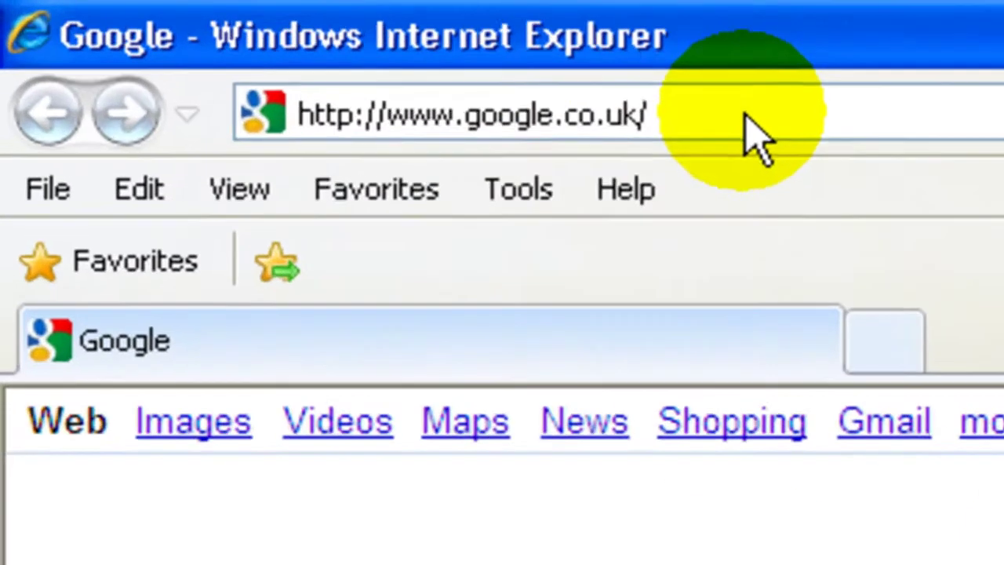
pyautogui.click(261, 40)
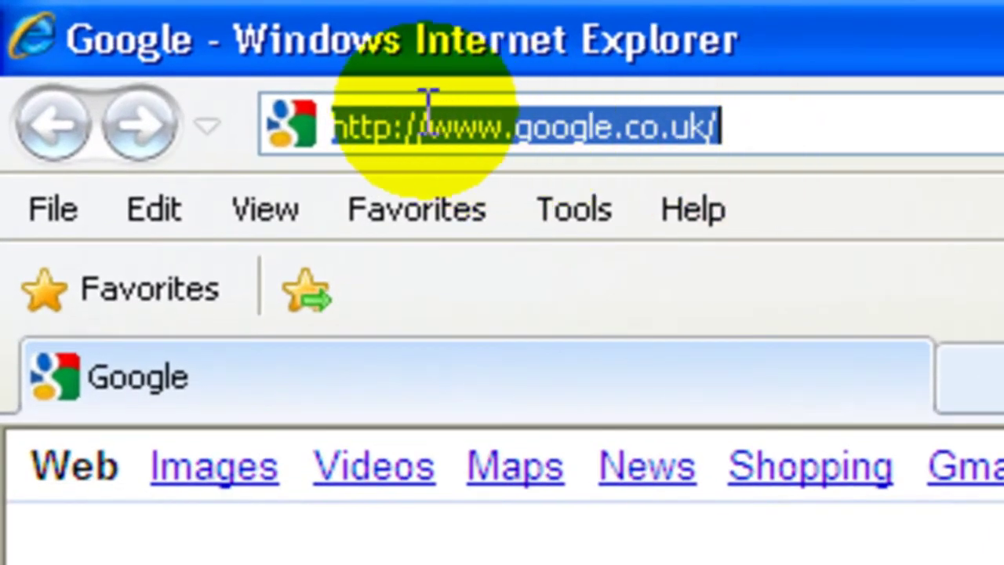
pyautogui.click(335, 117)
pyautogui.moveTo(334, 118); pyautogui.dragTo(731, 118)
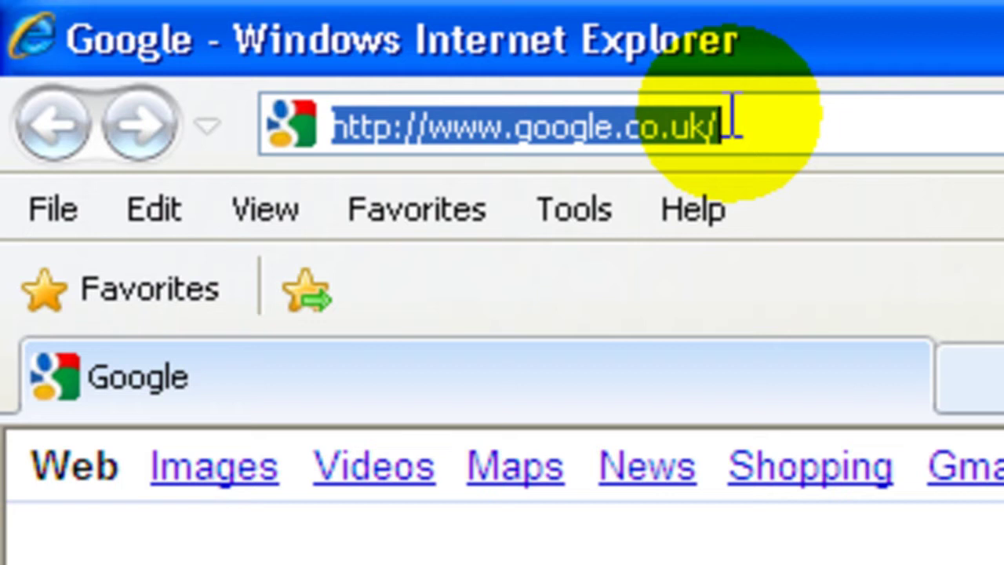
pyautogui.click(788, 112)
pyautogui.moveTo(789, 112); pyautogui.dragTo(304, 124)
pyautogui.rightClick(476, 128)
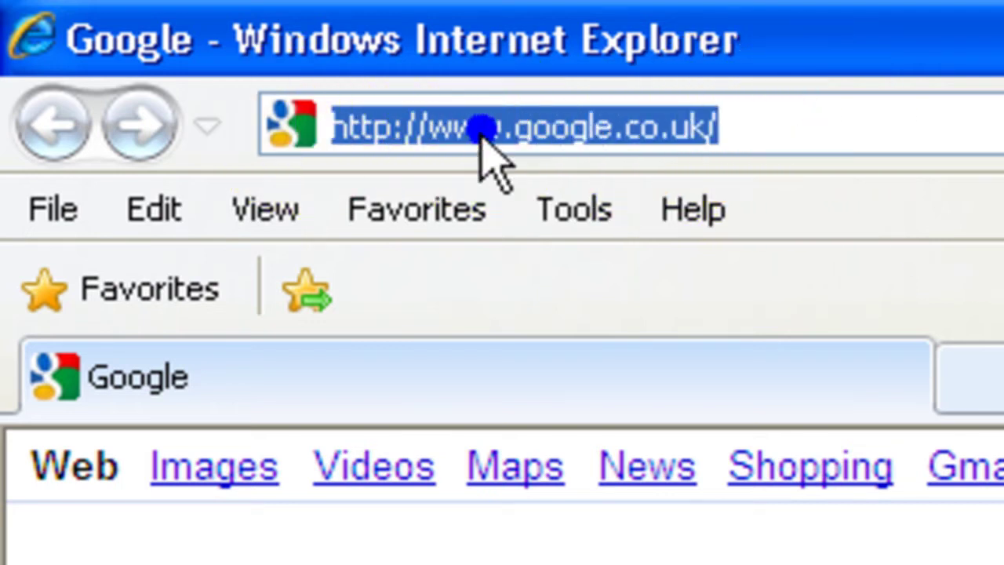
pyautogui.click(621, 291)
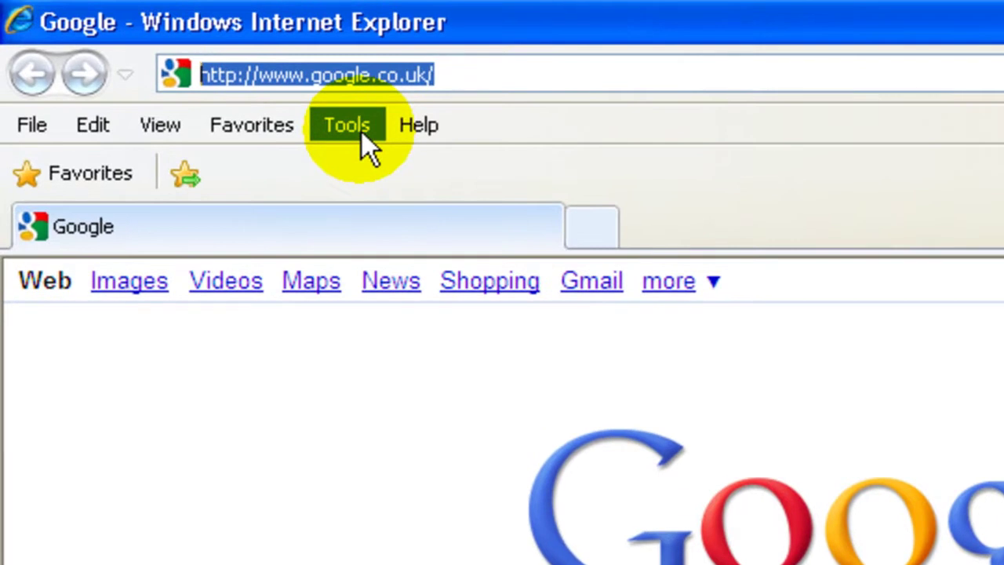
# View the browser's Internet Options and close them again.
pyautogui.click(359, 130)
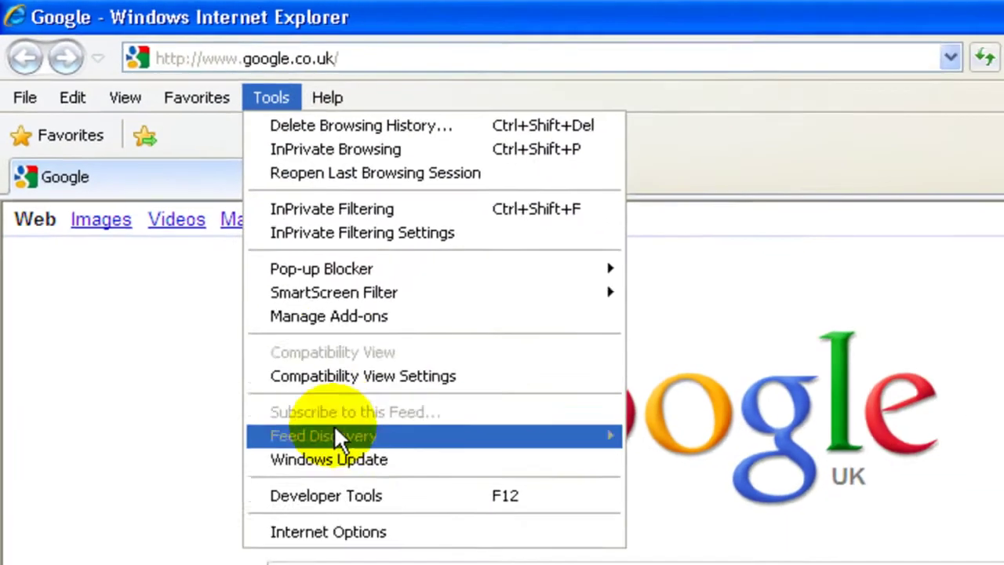
pyautogui.click(316, 495)
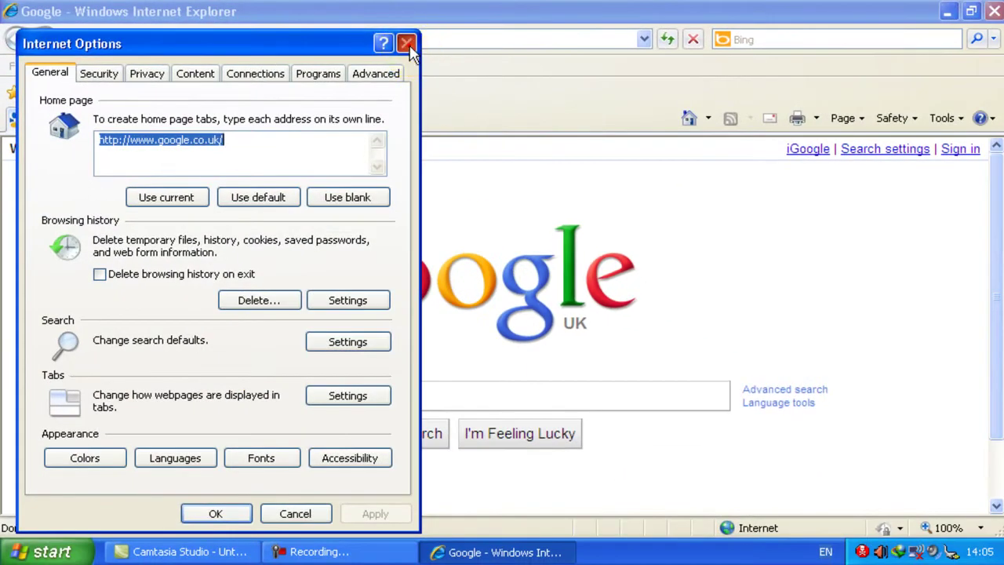
pyautogui.click(407, 44)
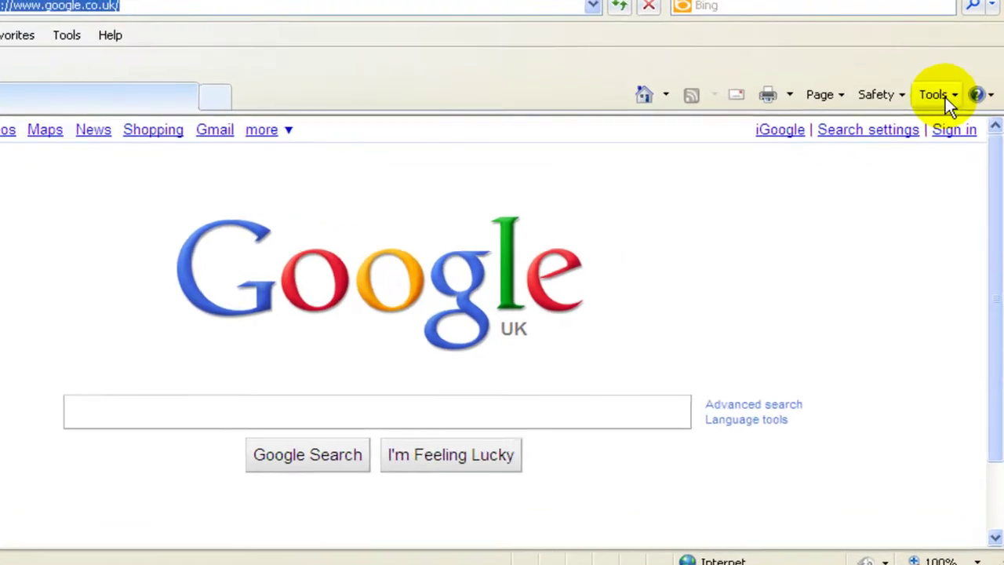
# Bring up Internet Options once more, dismiss them, and close the browser window.
pyautogui.click(950, 120)
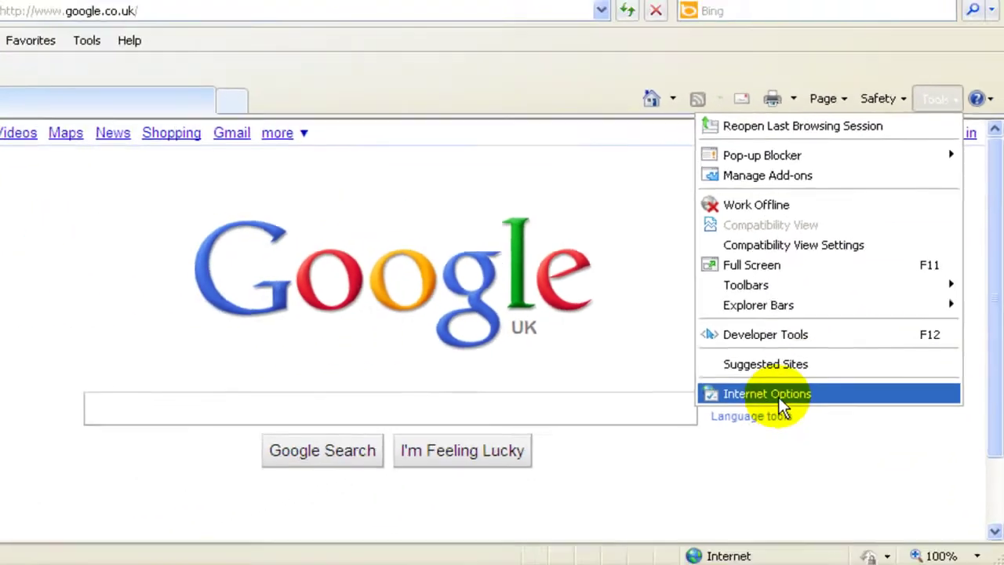
pyautogui.click(709, 439)
pyautogui.click(406, 44)
pyautogui.click(992, 11)
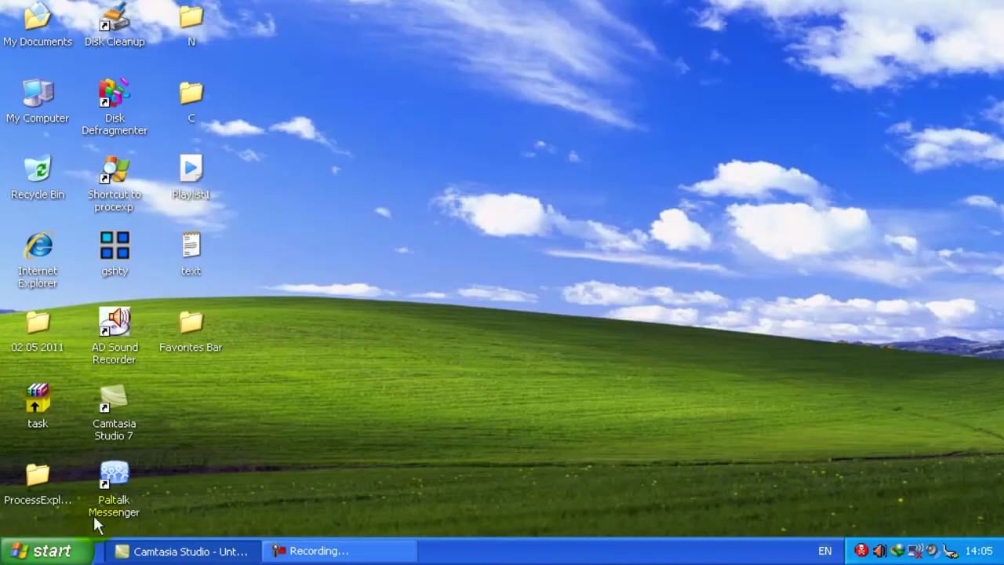
# Open Internet Properties by running the command inetcpl.cpl.
pyautogui.click(66, 550)
pyautogui.click(182, 508)
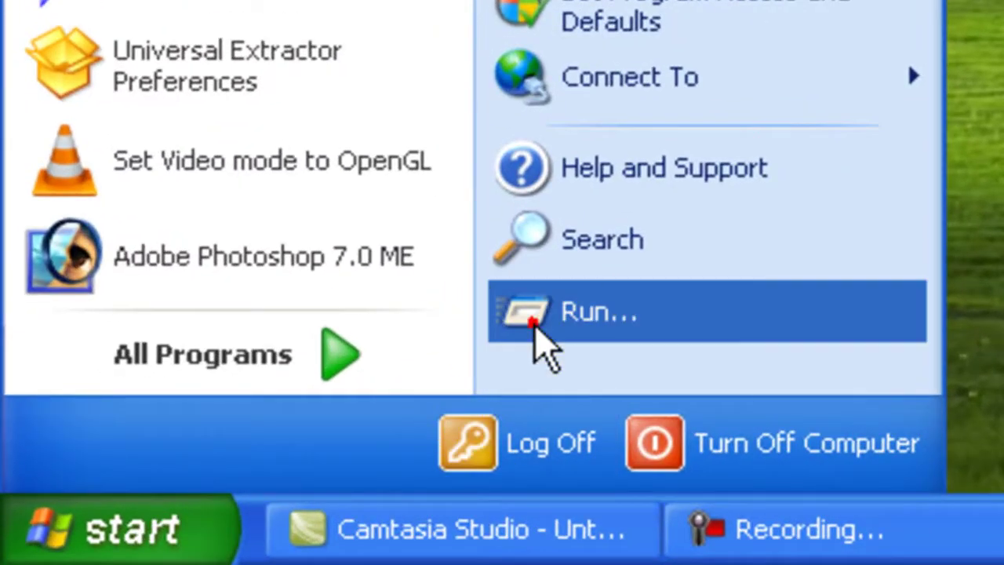
pyautogui.click(533, 318)
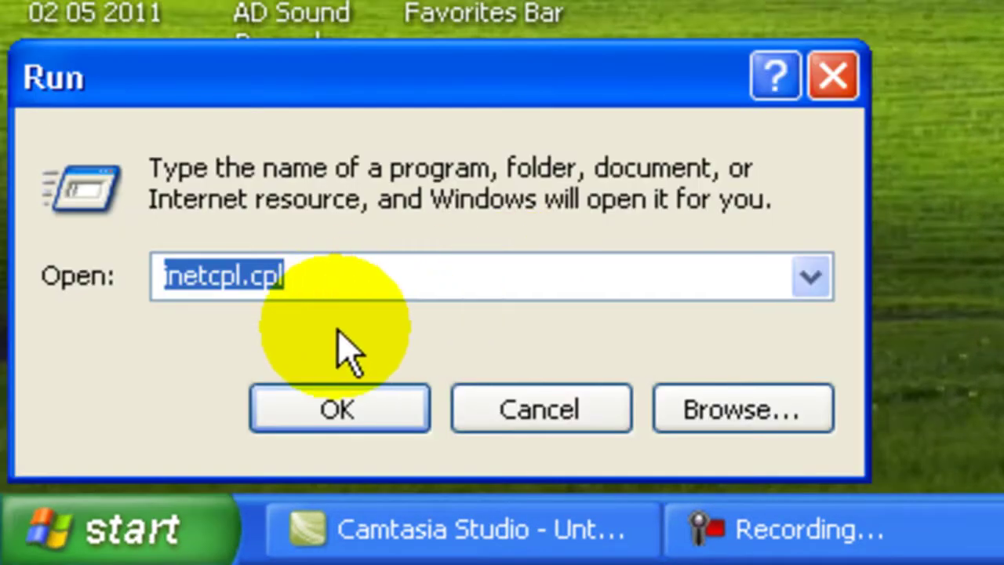
pyautogui.click(210, 279)
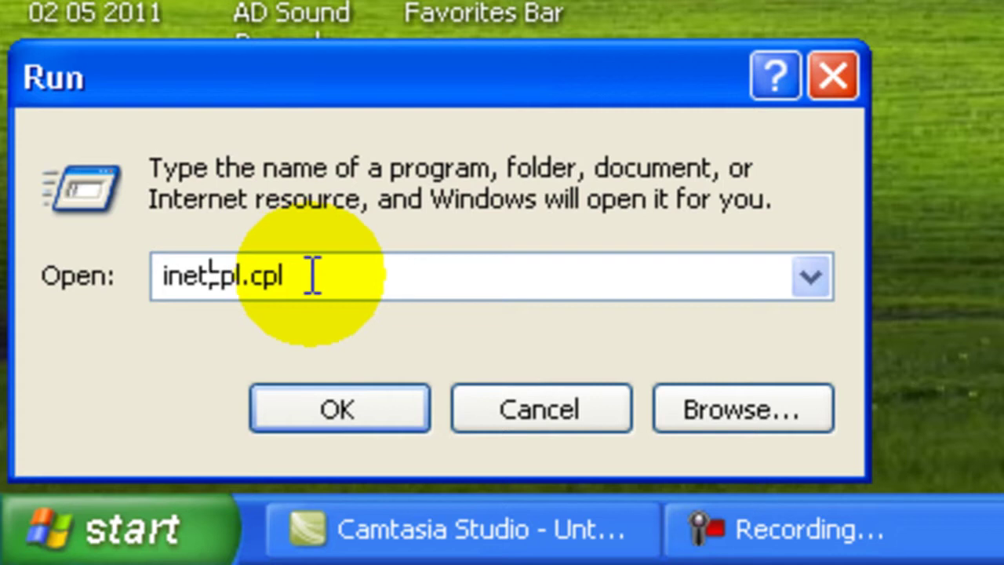
pyautogui.click(357, 411)
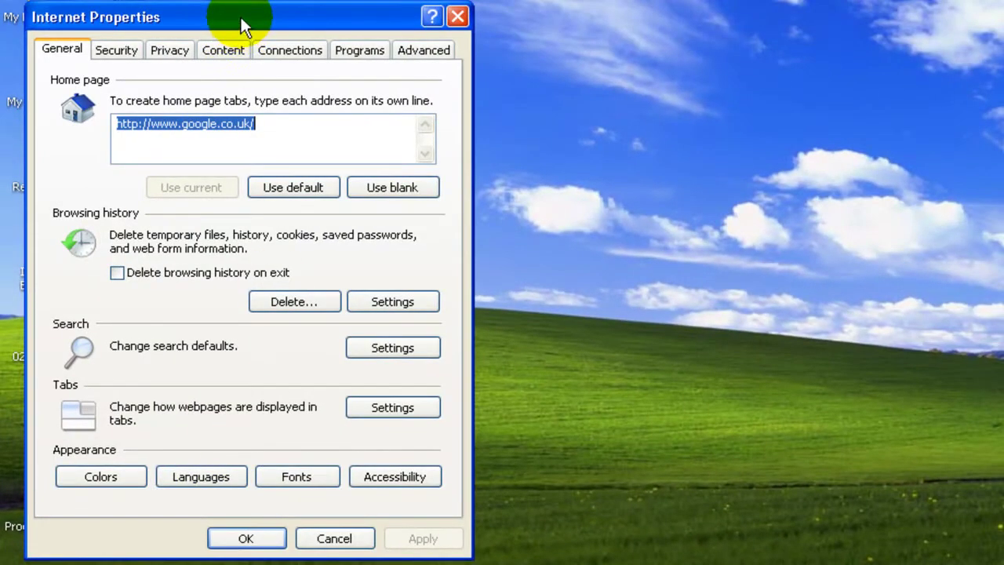
# Restore Internet Explorer's advanced settings and apply the change.
pyautogui.moveTo(242, 26); pyautogui.dragTo(498, 27)
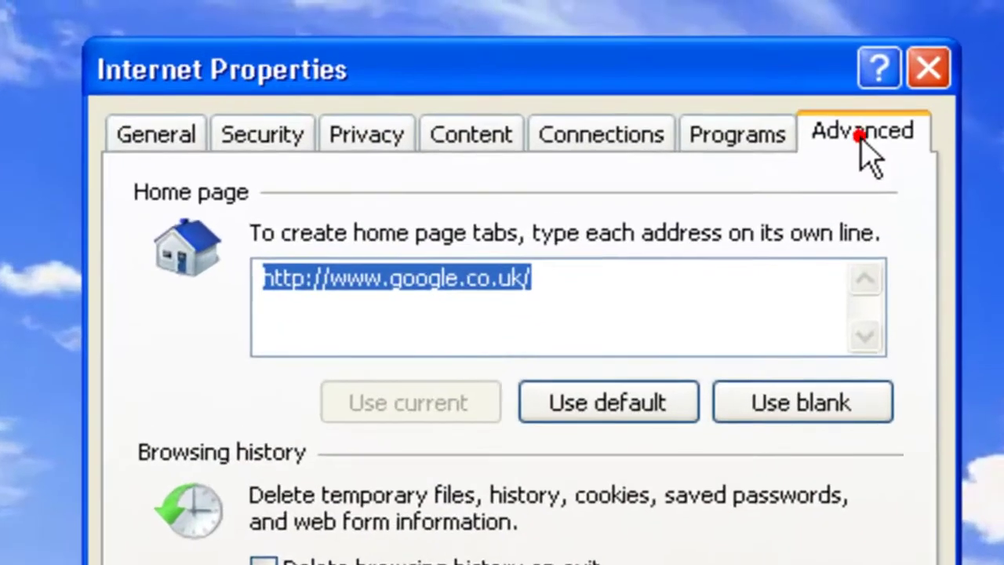
pyautogui.click(679, 54)
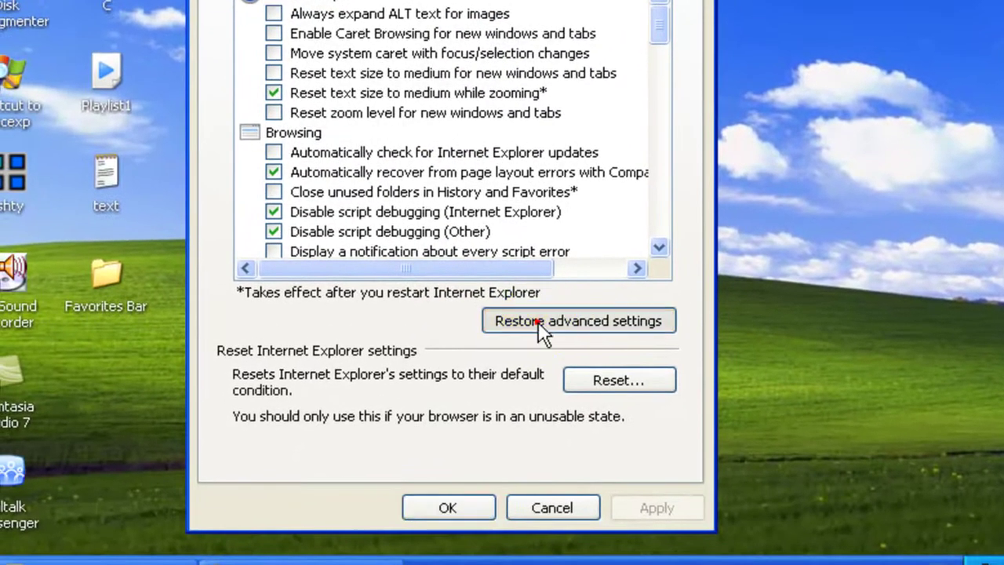
pyautogui.click(393, 472)
pyautogui.click(654, 506)
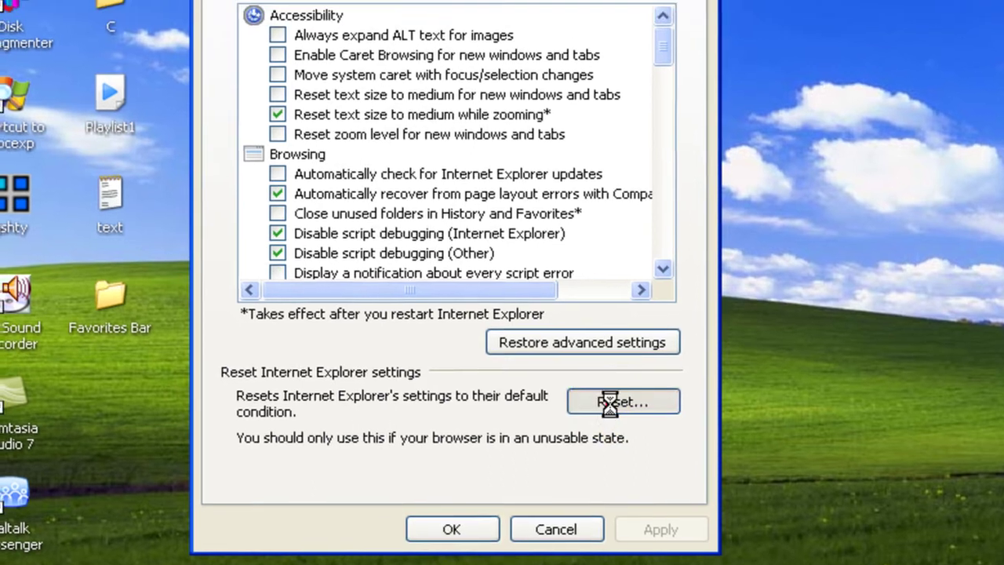
# Reset all Internet Explorer settings, including deletion of personal settings, and close the reset and properties dialogs.
pyautogui.click(606, 381)
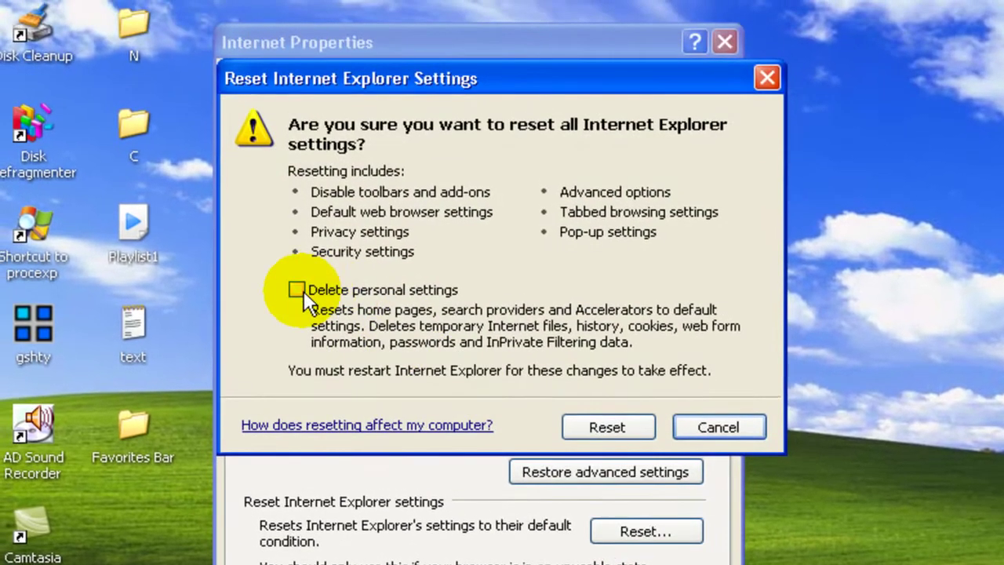
pyautogui.click(593, 428)
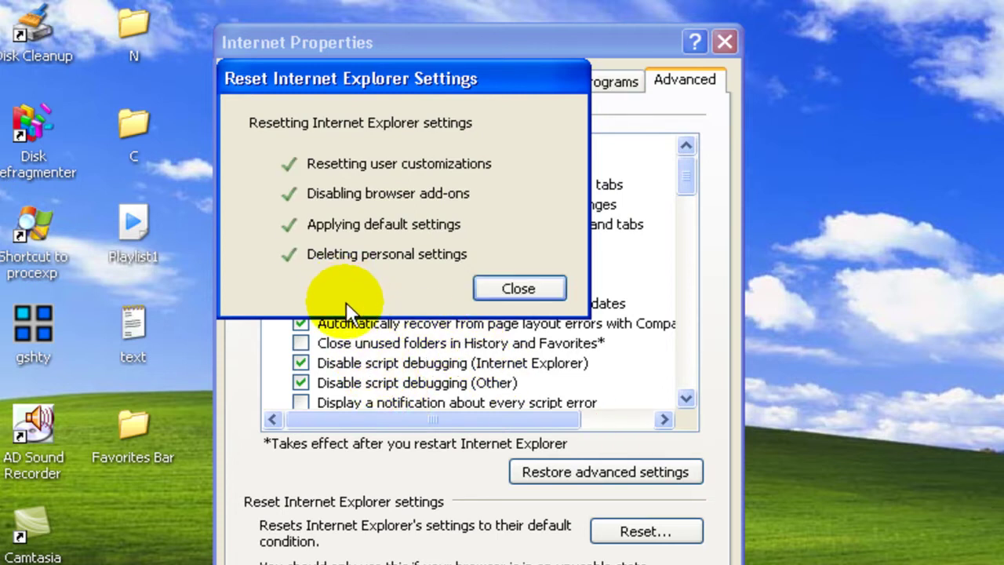
pyautogui.click(516, 289)
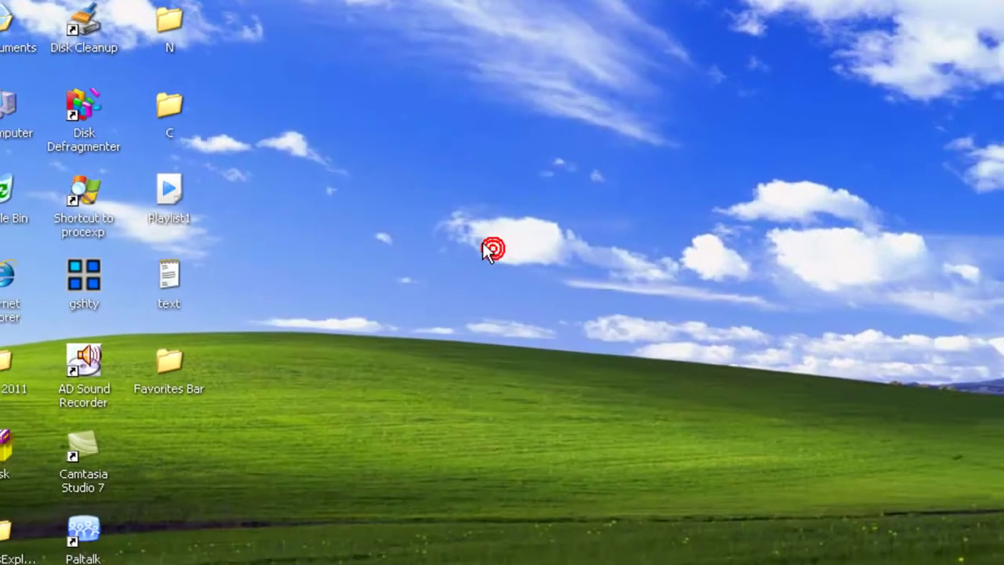
# Reopen Internet Properties by running inetcpl.cpl again.
pyautogui.click(47, 551)
pyautogui.click(243, 471)
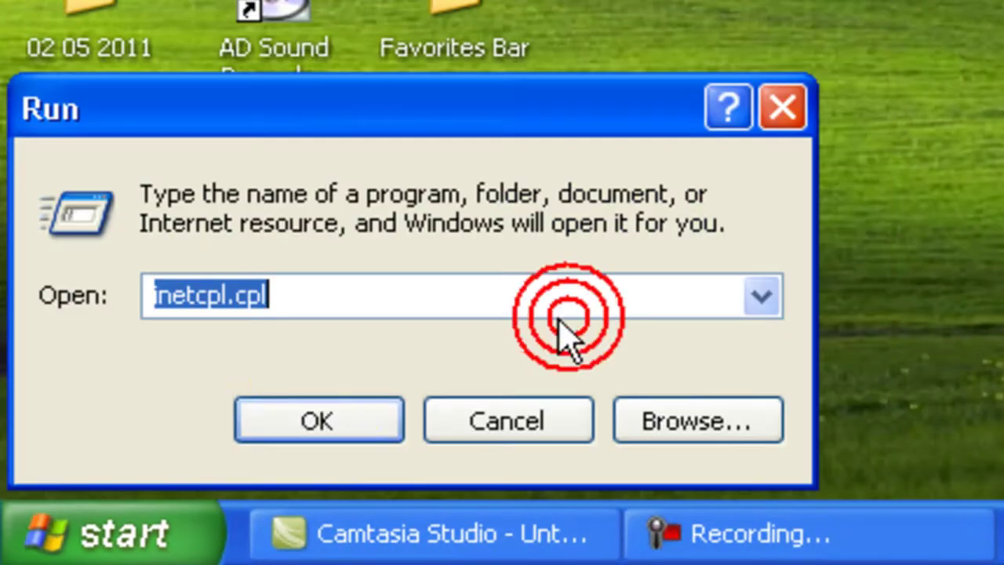
pyautogui.click(322, 415)
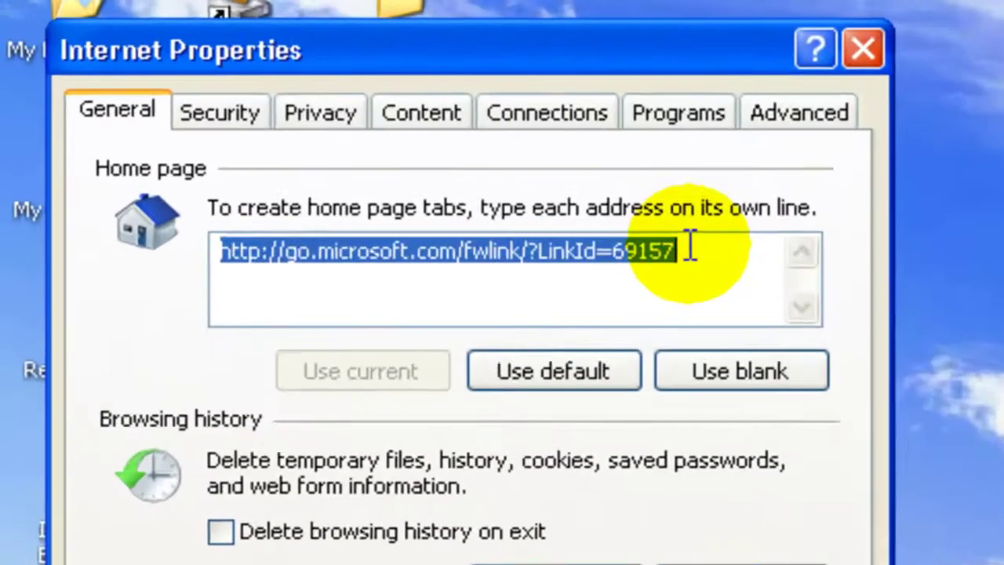
pyautogui.moveTo(371, 135); pyautogui.dragTo(348, 143)
pyautogui.moveTo(697, 286); pyautogui.dragTo(168, 283)
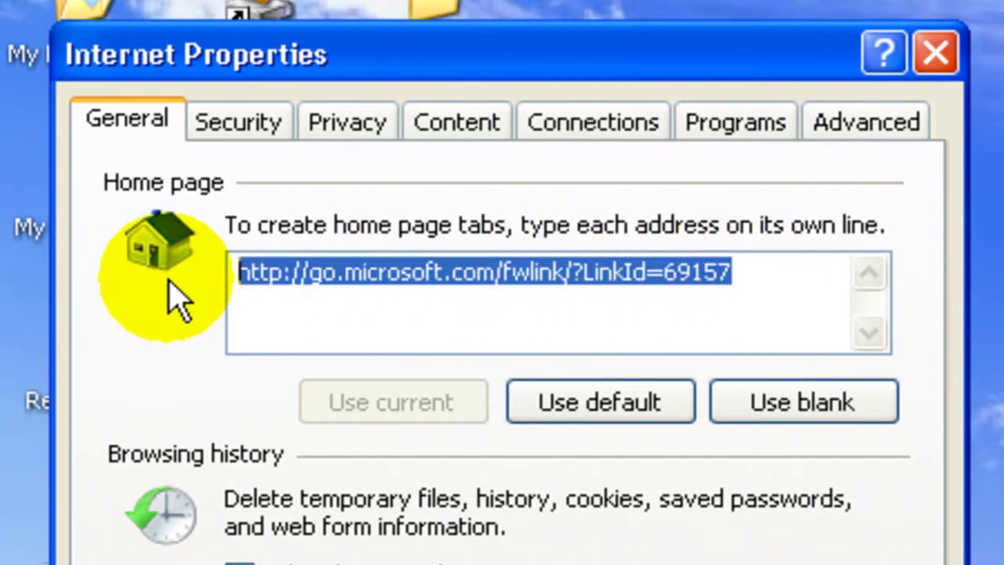
pyautogui.press('Delete')
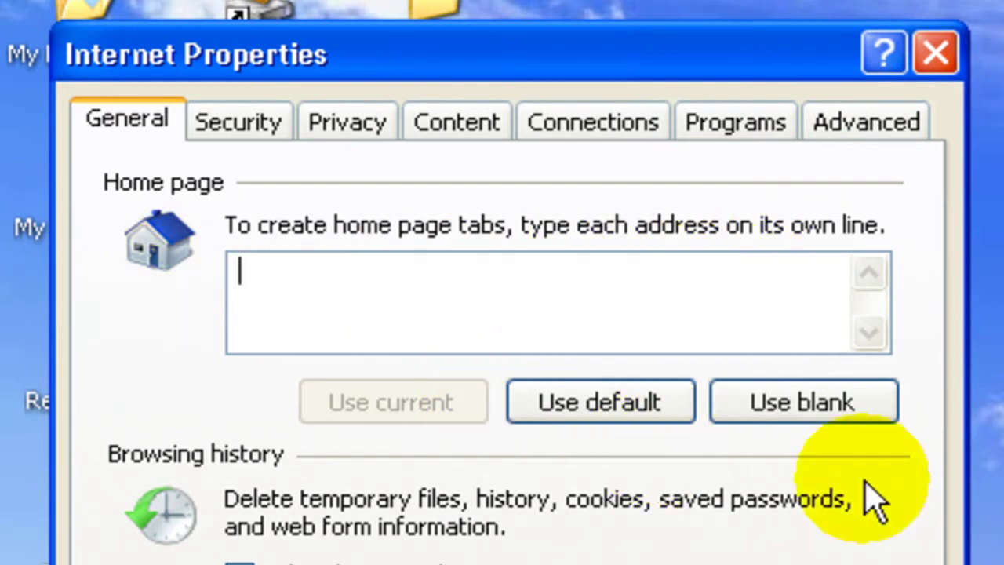
pyautogui.rightClick(337, 261)
pyautogui.click(390, 408)
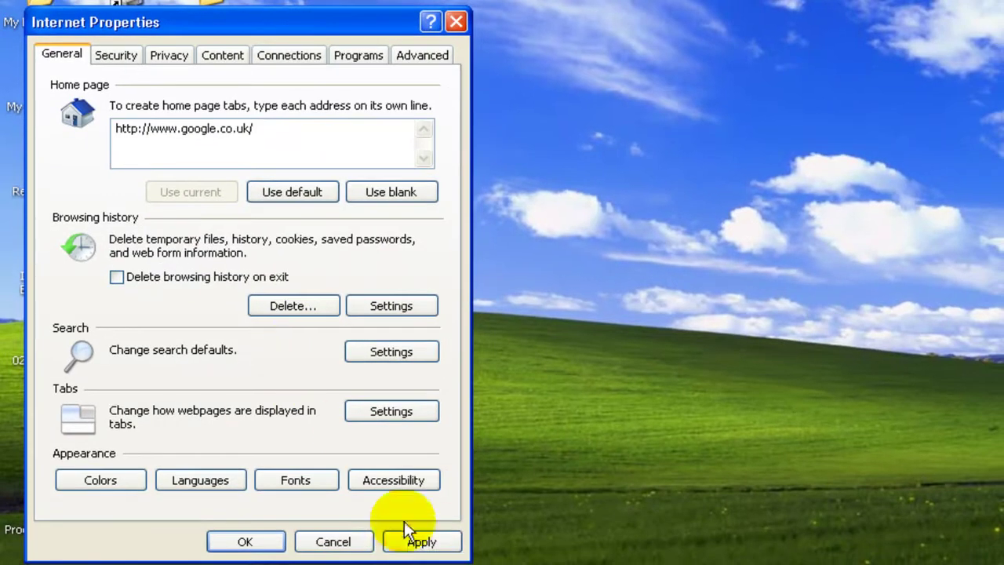
pyautogui.click(413, 541)
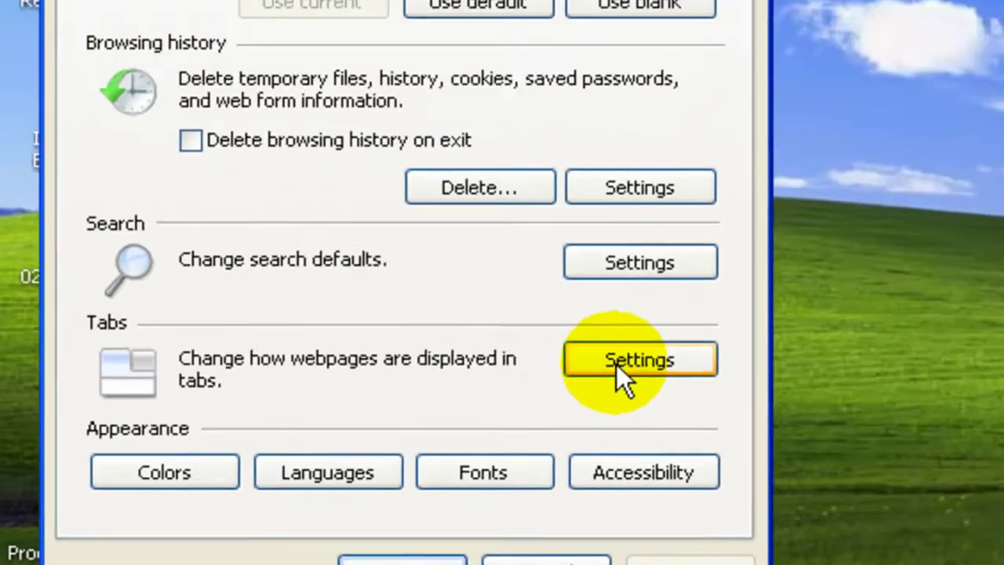
# In the tabbed browsing settings, disable the warning for closing multiple tabs and enable opening only the first home page at startup.
pyautogui.click(777, 260)
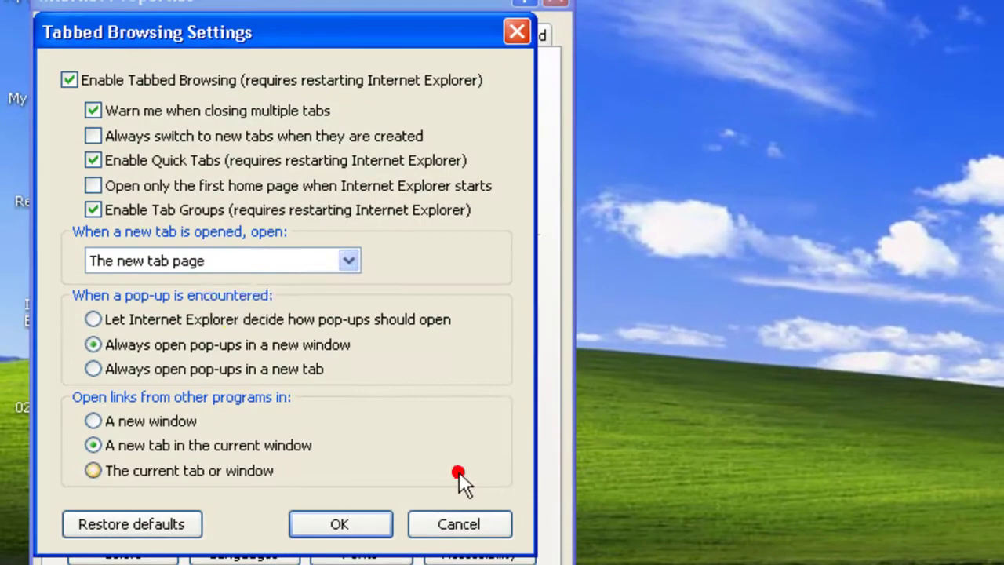
pyautogui.click(93, 110)
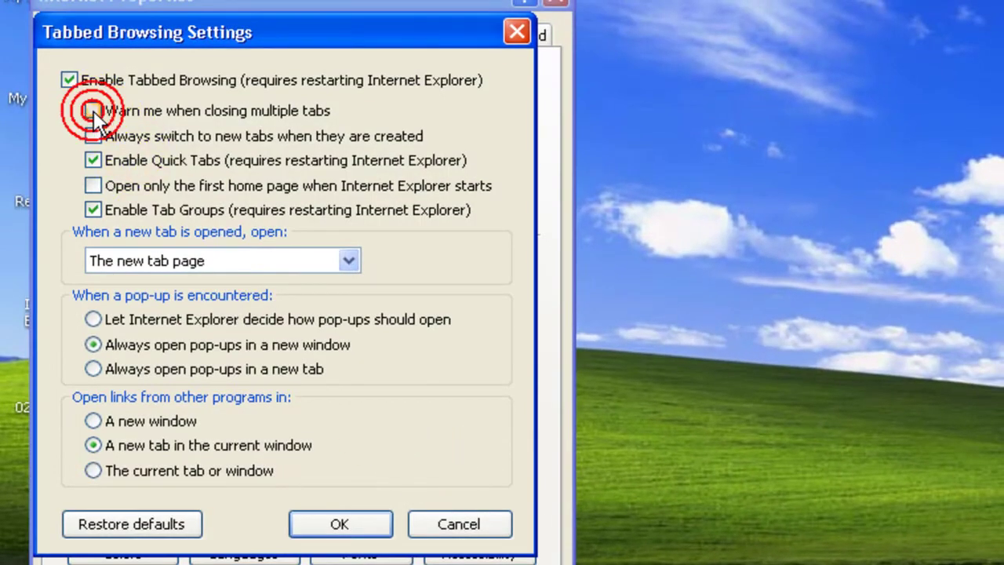
pyautogui.click(93, 186)
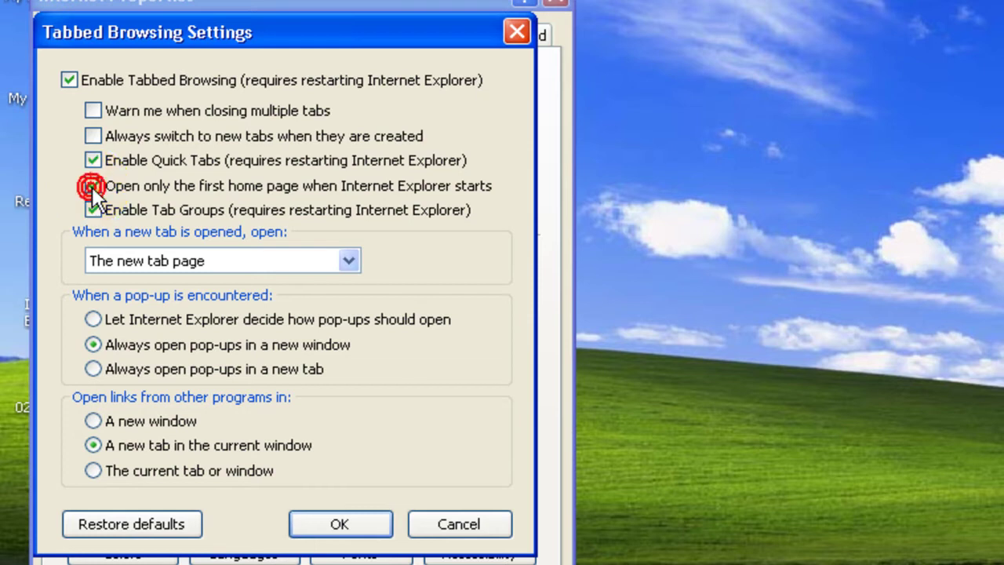
# Make new tabs open with "Your first home page" and accept the tabbed browsing settings.
pyautogui.click(289, 263)
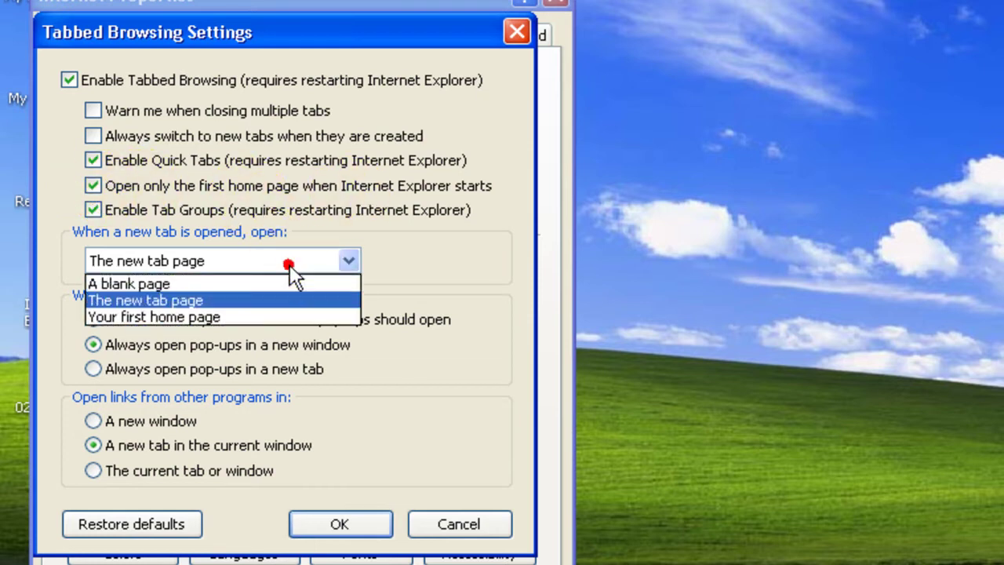
pyautogui.click(249, 316)
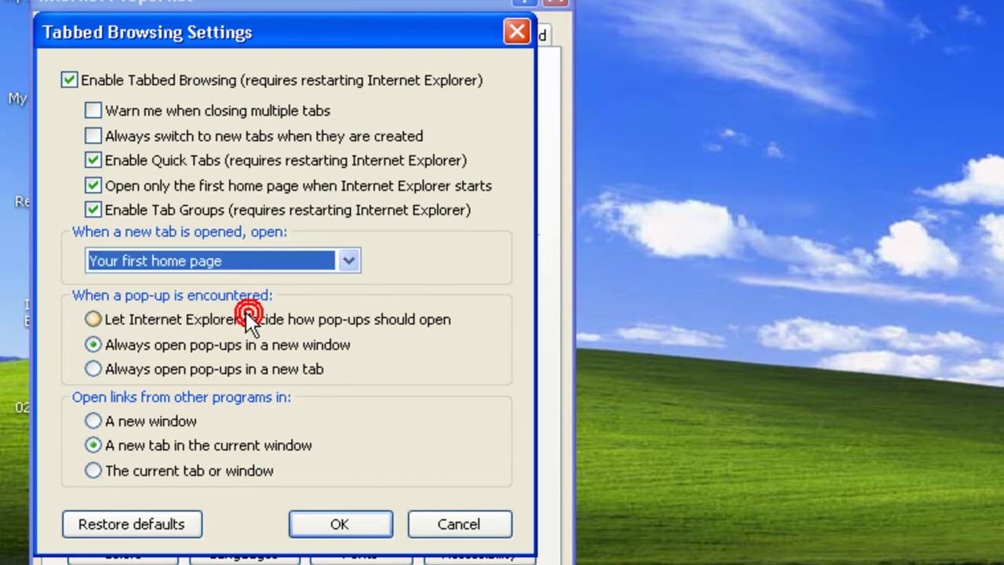
pyautogui.click(337, 524)
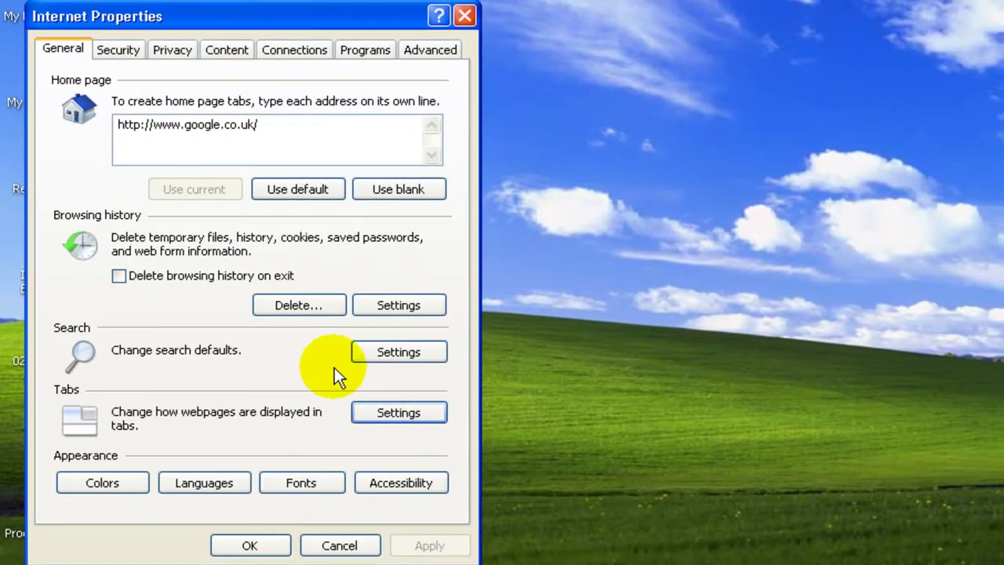
# Enable the Tonec Inc. add-on IDMIEHlprObj Class among the toolbars and extensions, and close the add-on manager.
pyautogui.click(384, 353)
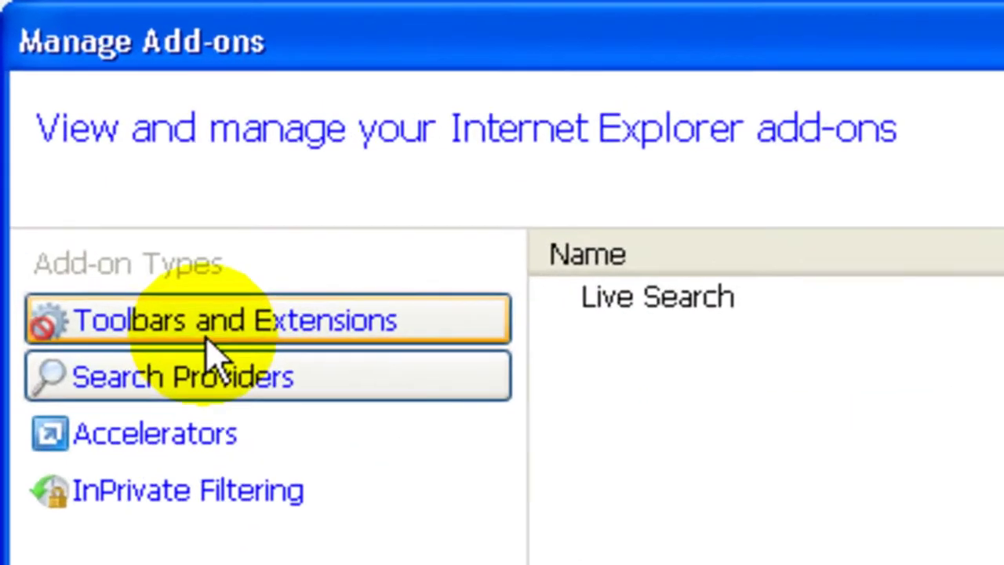
pyautogui.click(108, 166)
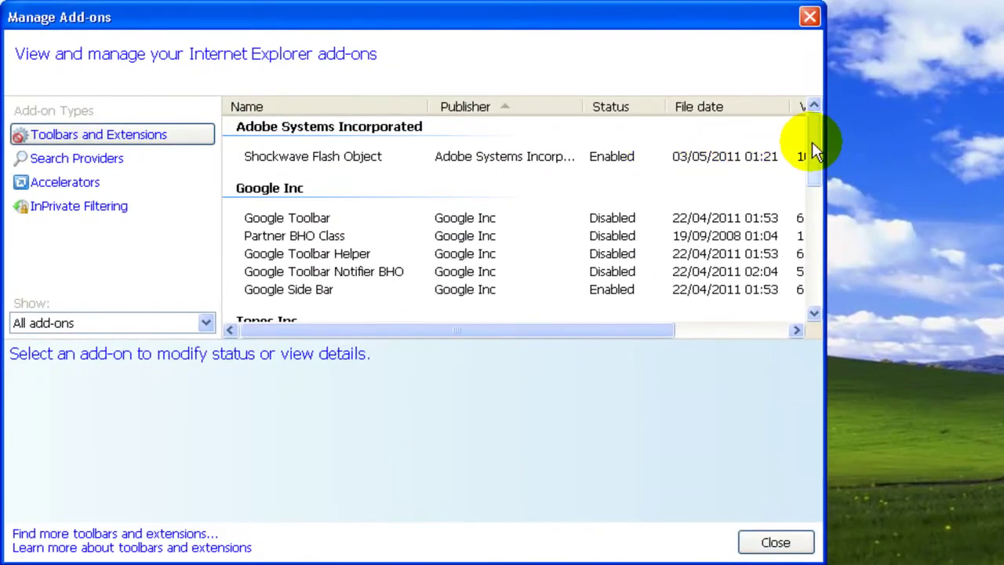
pyautogui.moveTo(815, 137); pyautogui.dragTo(798, 204)
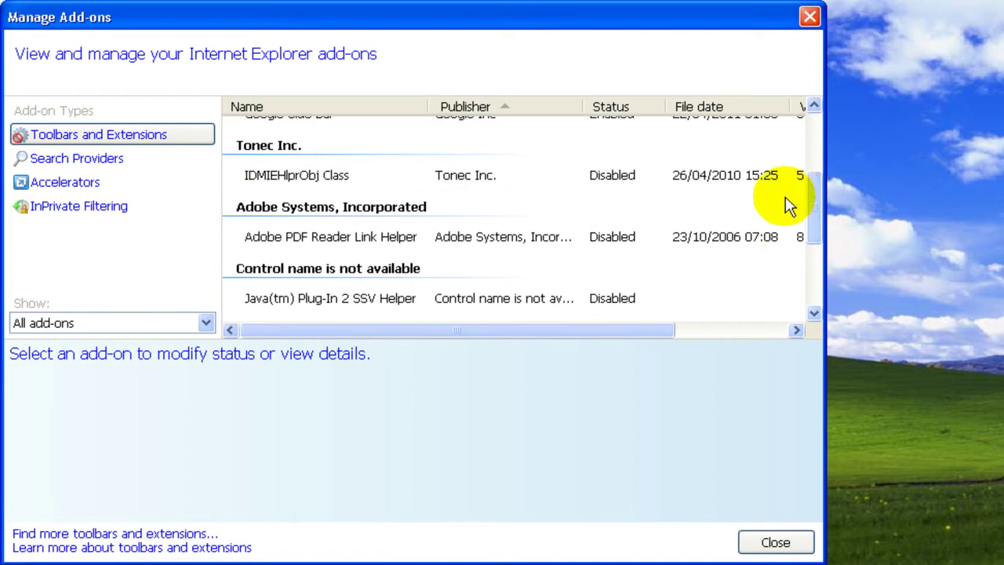
pyautogui.click(298, 179)
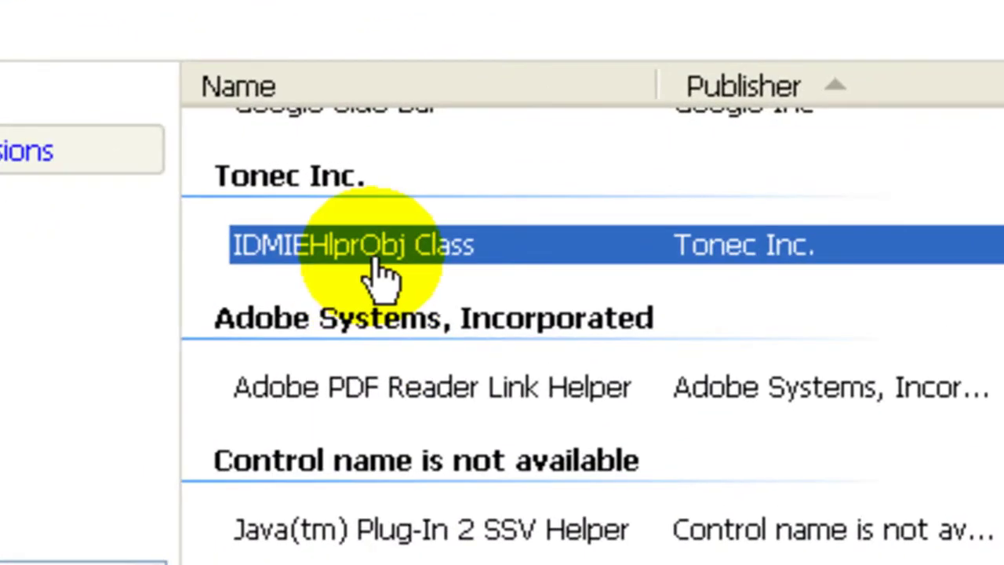
pyautogui.scroll(2, 308, 187)
pyautogui.scroll(-3, 379, 283)
pyautogui.scroll(2, 377, 294)
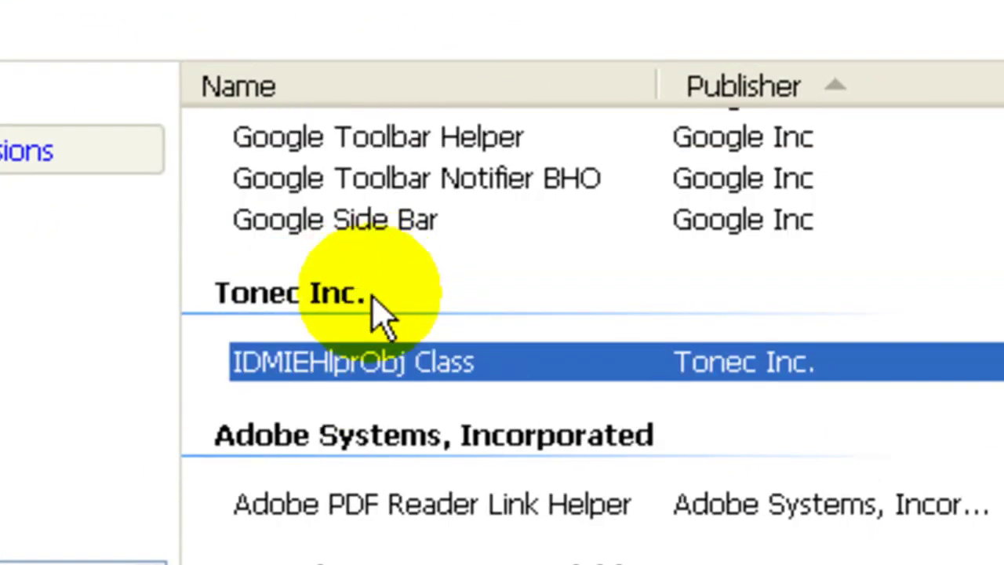
pyautogui.click(358, 362)
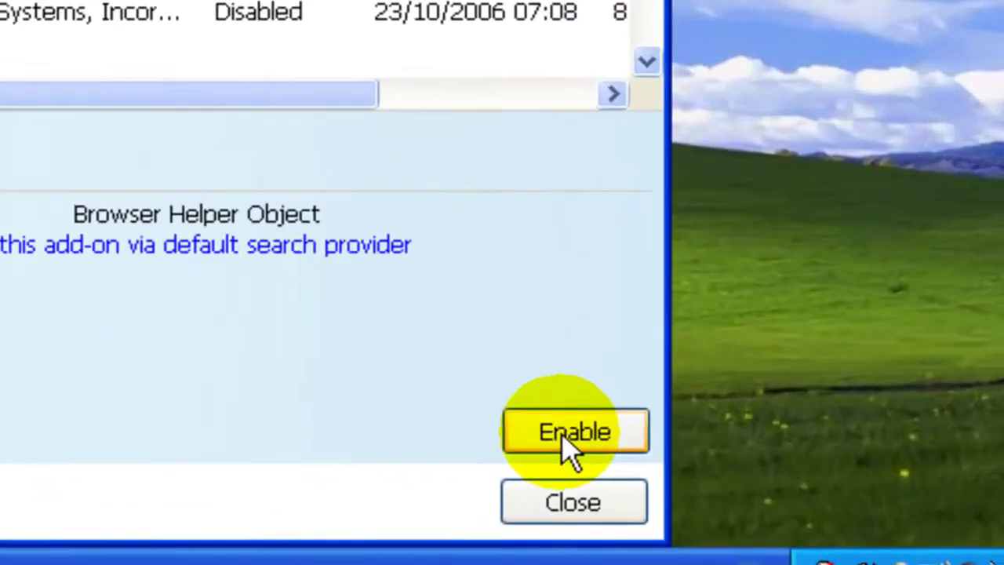
pyautogui.click(704, 486)
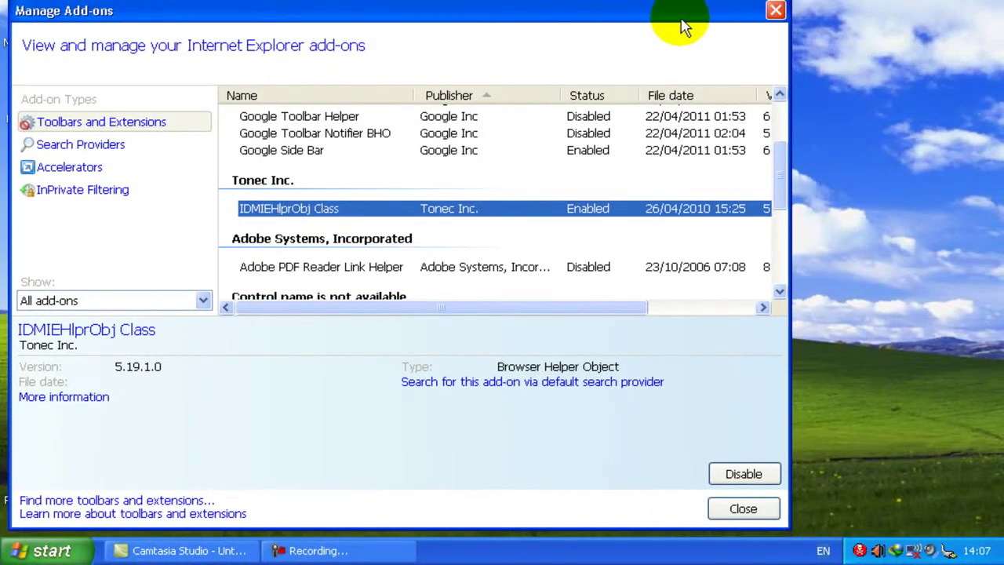
pyautogui.click(775, 11)
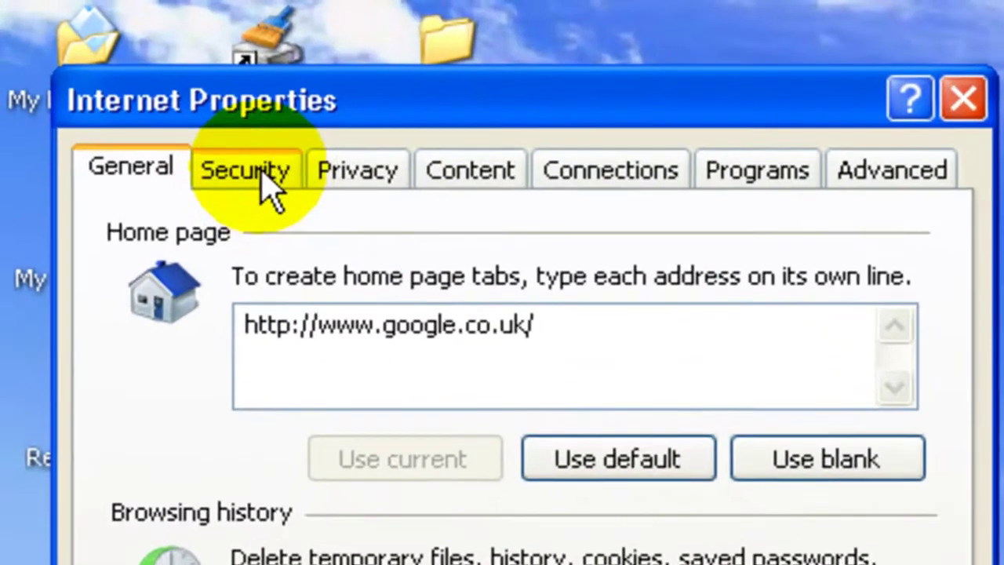
# Reset the Internet zone's custom security settings to Medium-high (default) and accept them.
pyautogui.click(161, 111)
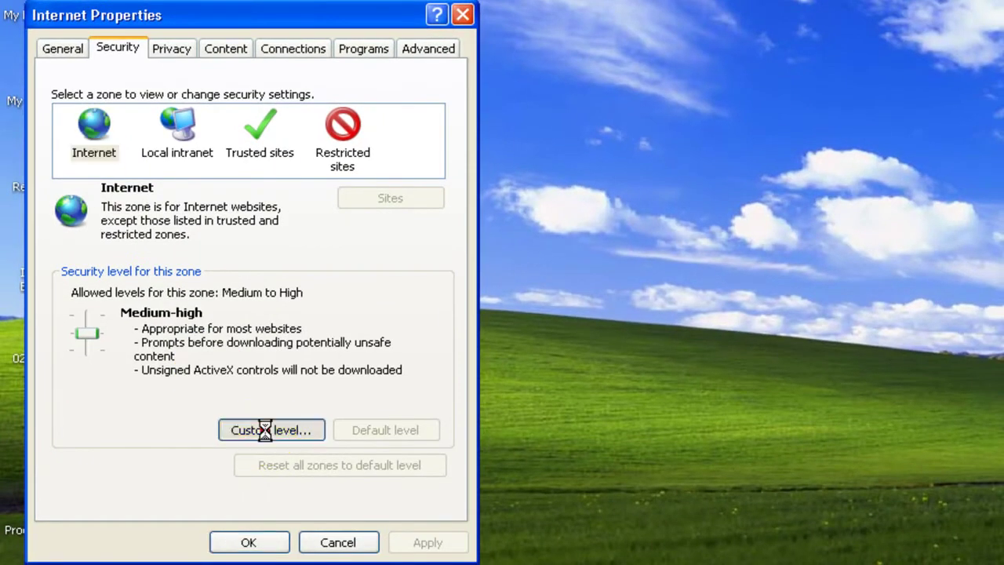
pyautogui.click(265, 430)
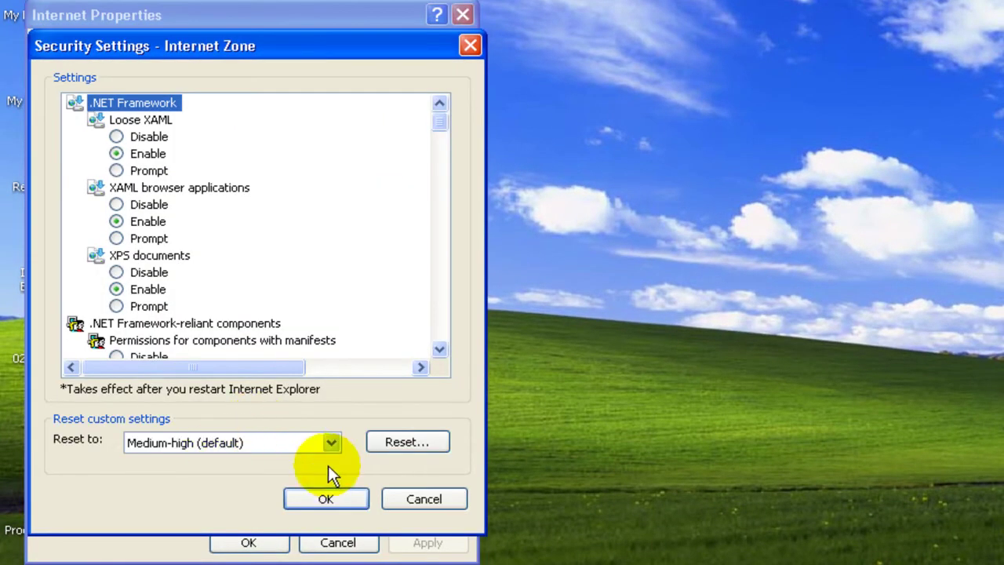
pyautogui.click(406, 443)
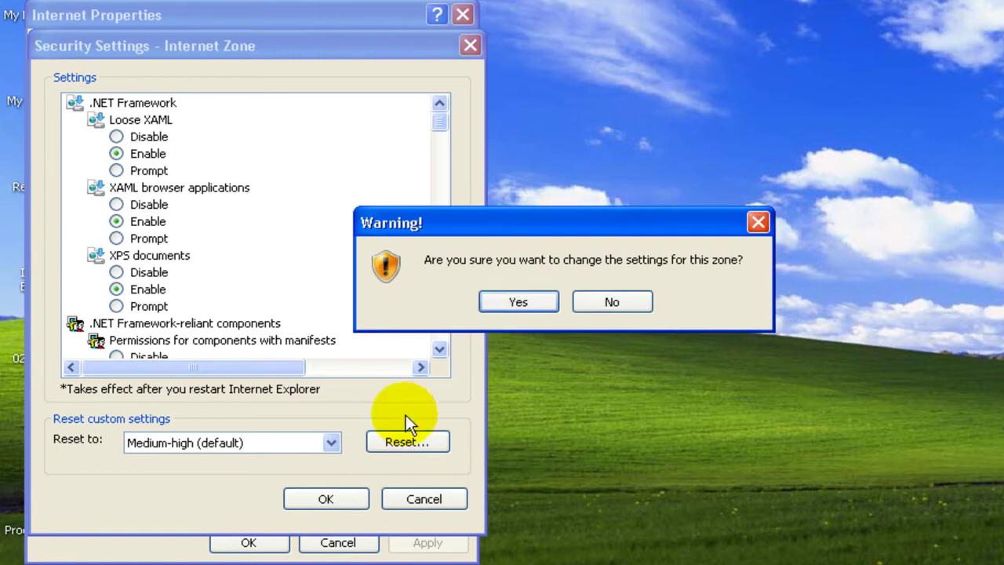
pyautogui.click(518, 303)
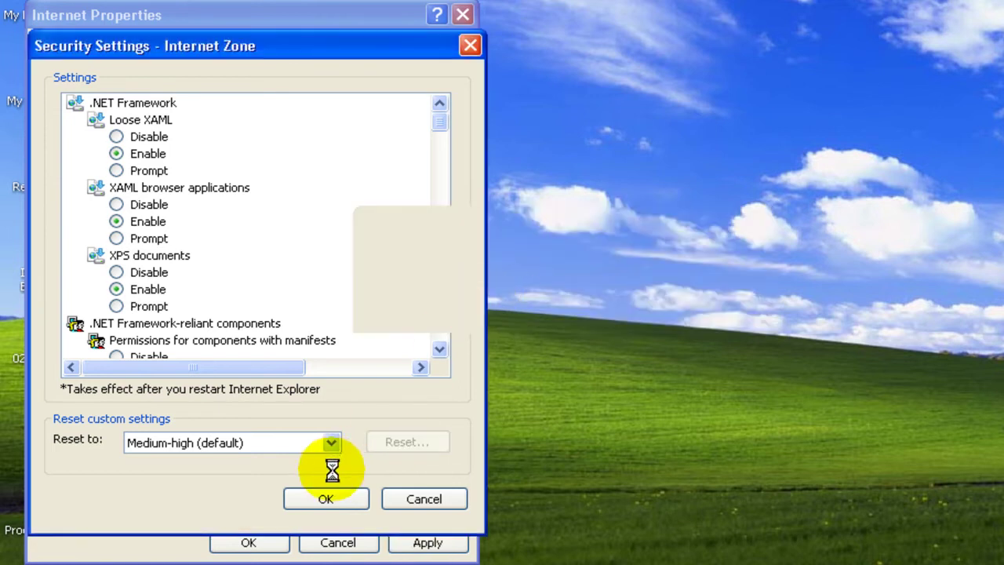
pyautogui.click(326, 499)
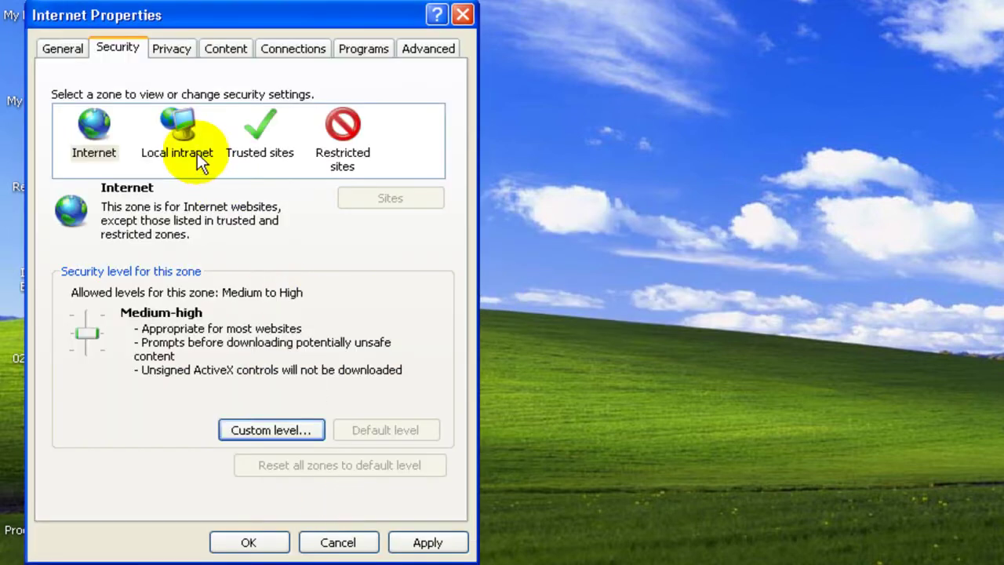
# Reset the Local intranet zone's custom security settings to Medium-low (default) and accept them.
pyautogui.click(186, 151)
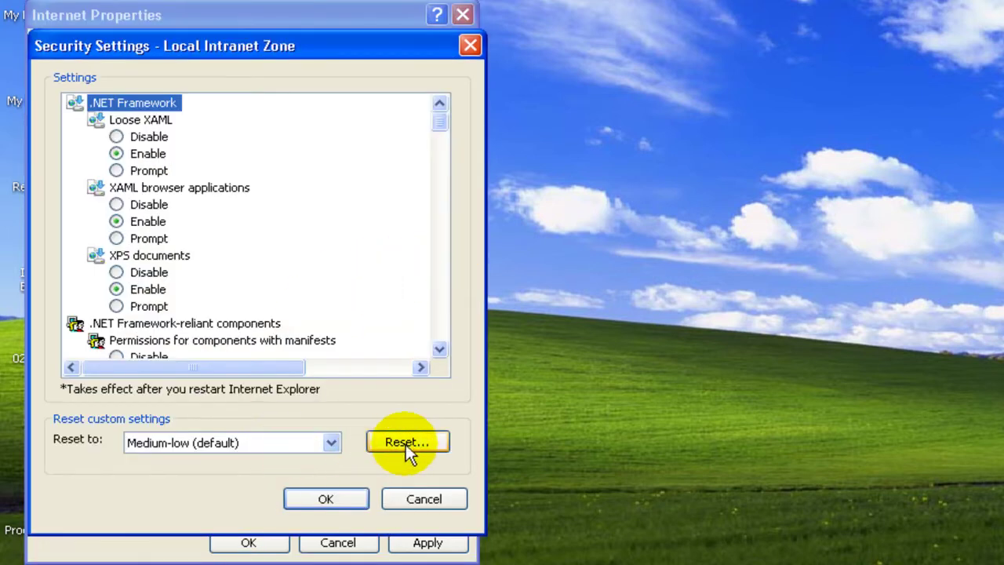
pyautogui.click(405, 442)
pyautogui.click(517, 302)
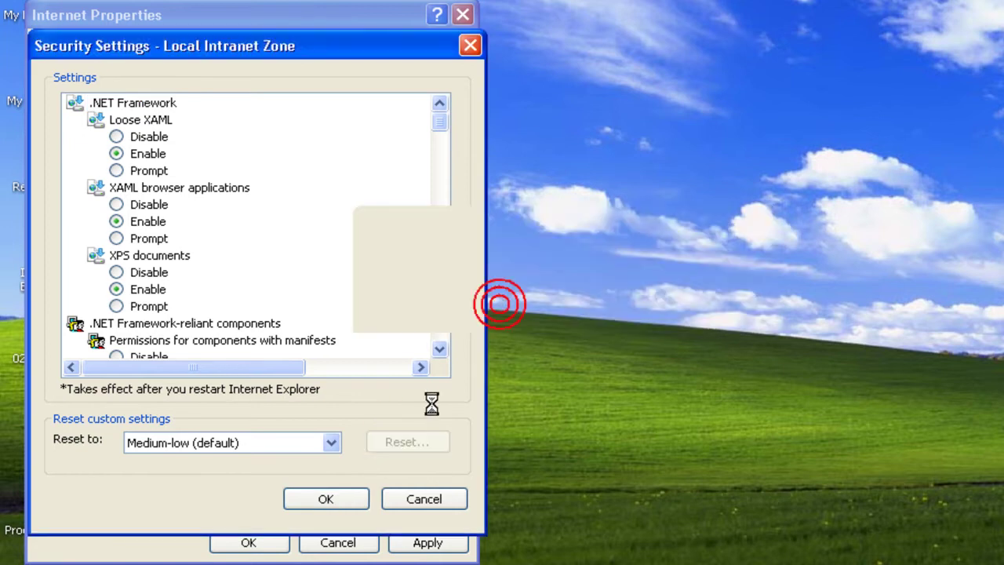
pyautogui.click(328, 499)
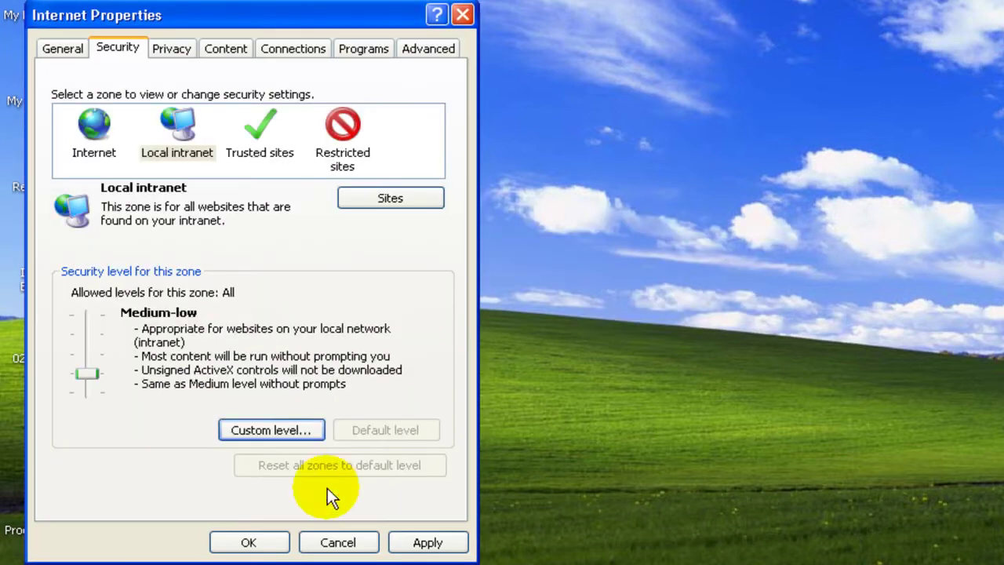
# Reset the Trusted sites zone's custom security settings to Medium (default) and accept them.
pyautogui.click(267, 140)
pyautogui.click(269, 430)
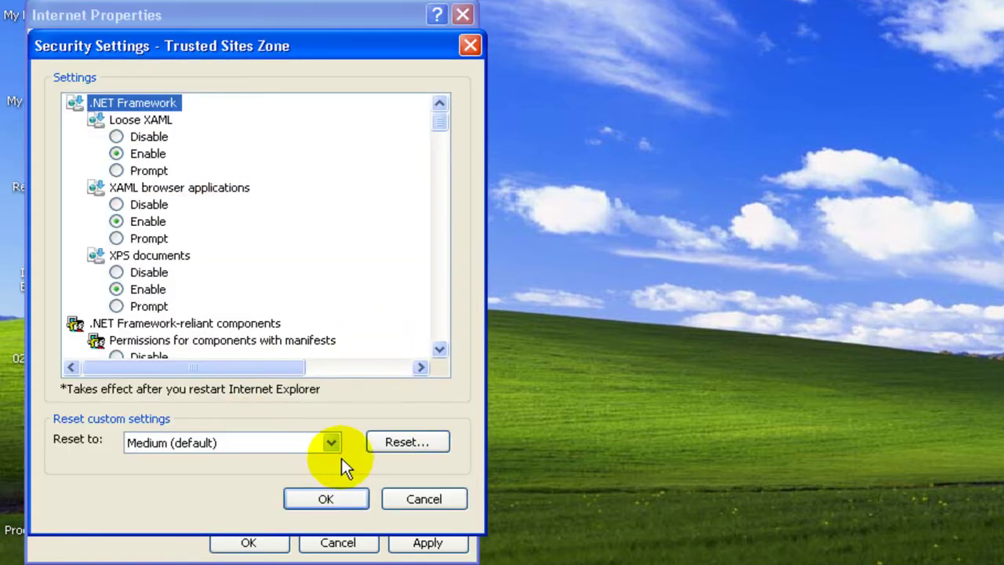
pyautogui.click(404, 447)
pyautogui.click(518, 303)
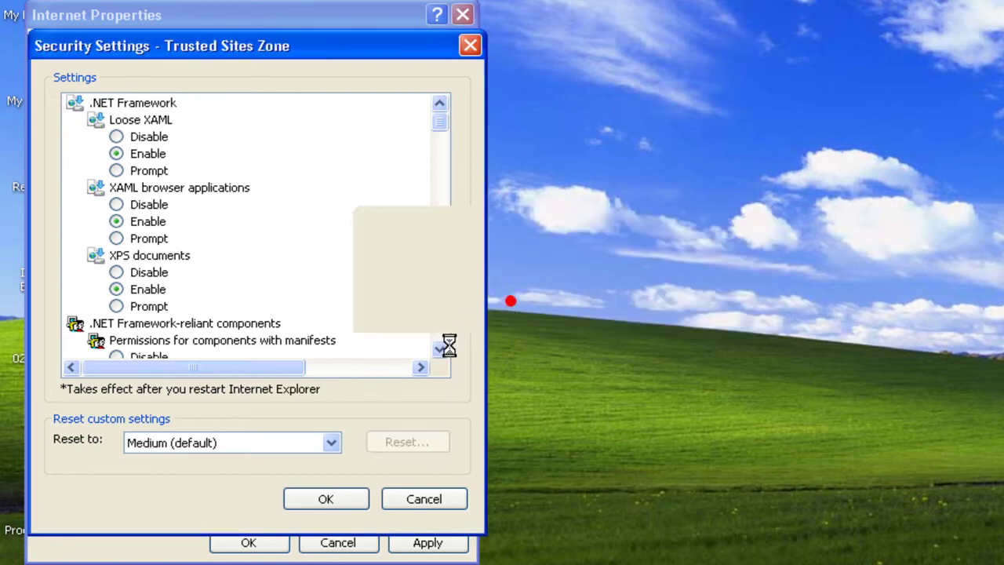
pyautogui.click(327, 500)
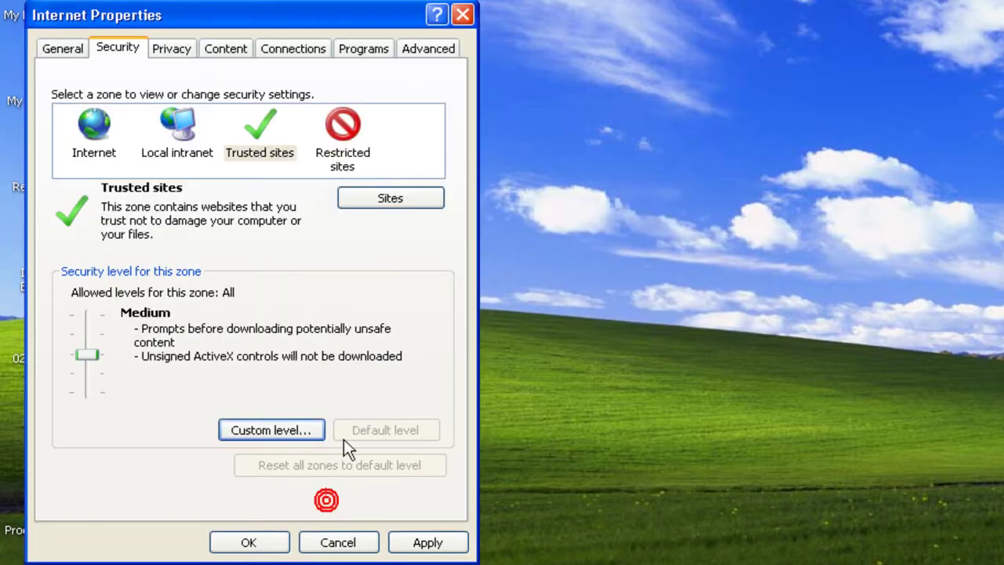
# Reset the Restricted sites zone's custom security settings to High (default) and accept them.
pyautogui.click(334, 138)
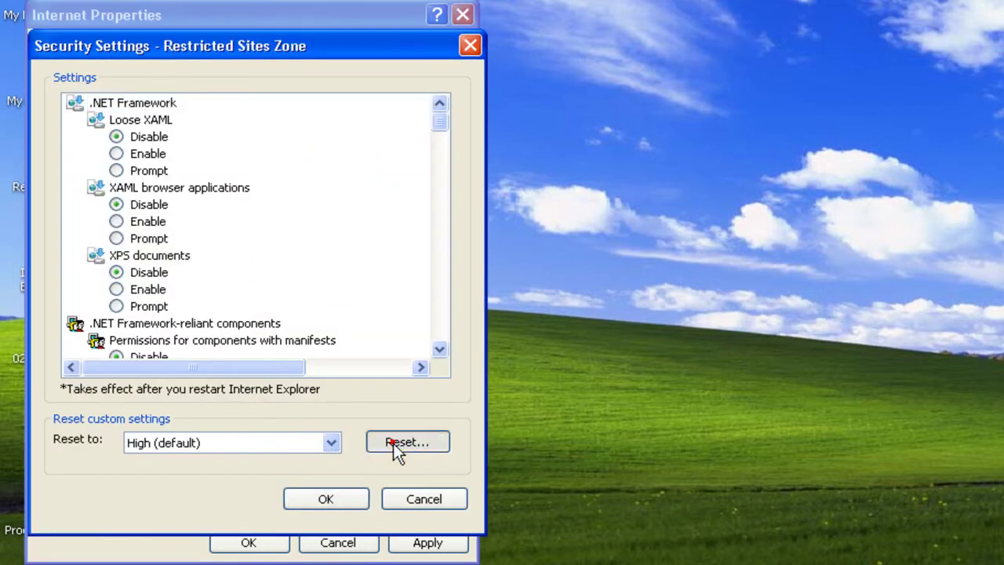
pyautogui.click(395, 442)
pyautogui.click(495, 307)
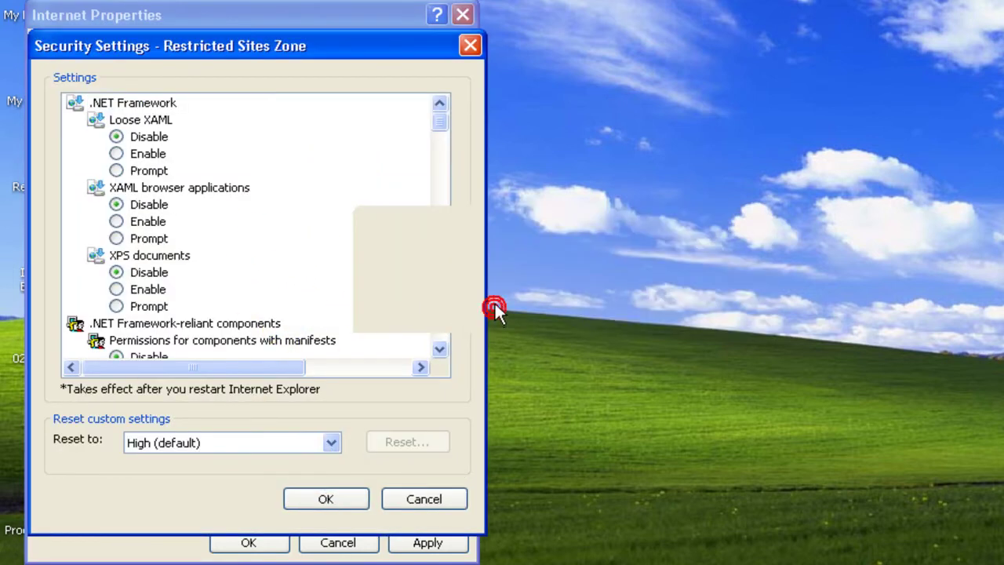
pyautogui.click(327, 501)
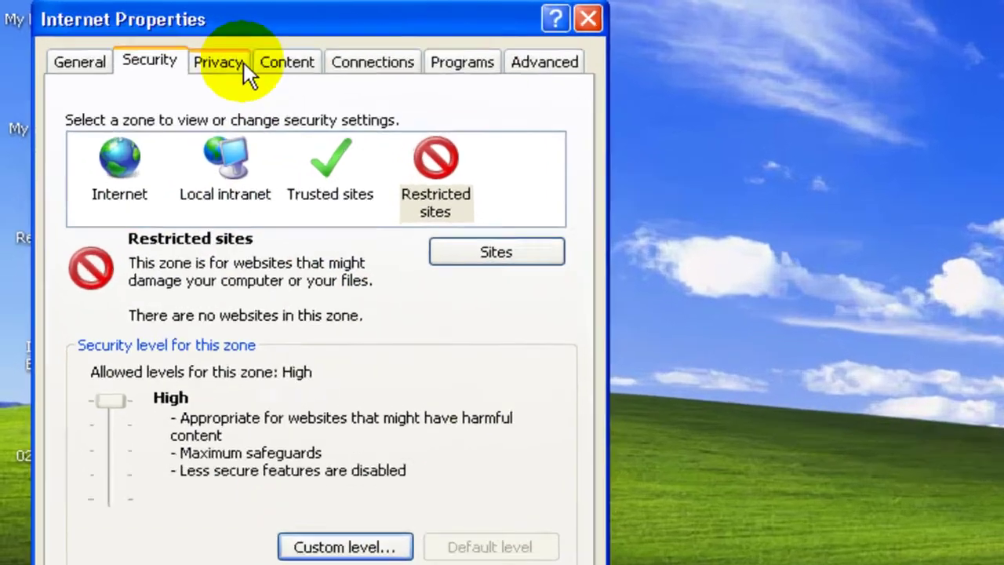
# Turn off AutoComplete for the address bar and for user names and passwords on forms, and accept the AutoComplete settings.
pyautogui.click(173, 51)
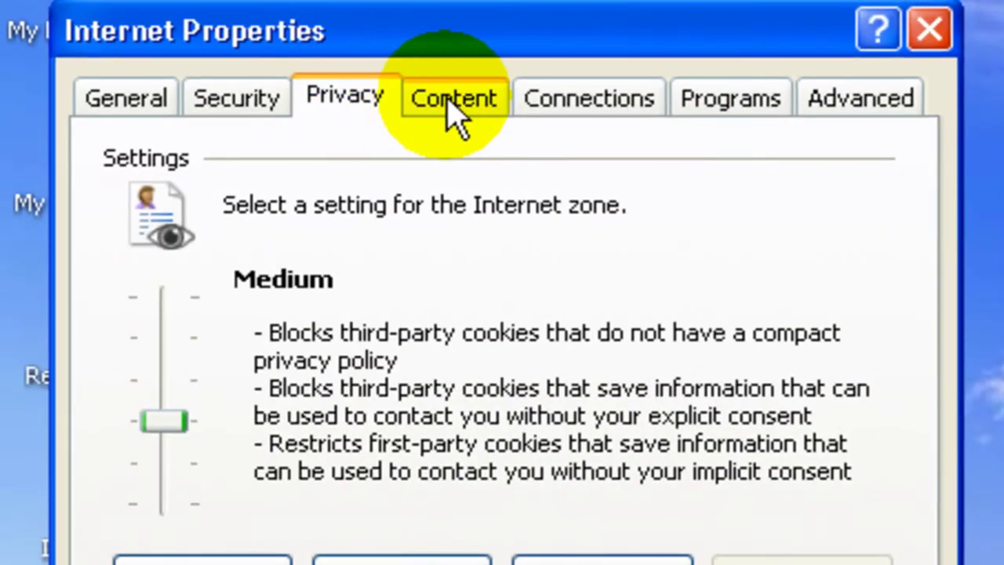
pyautogui.click(458, 103)
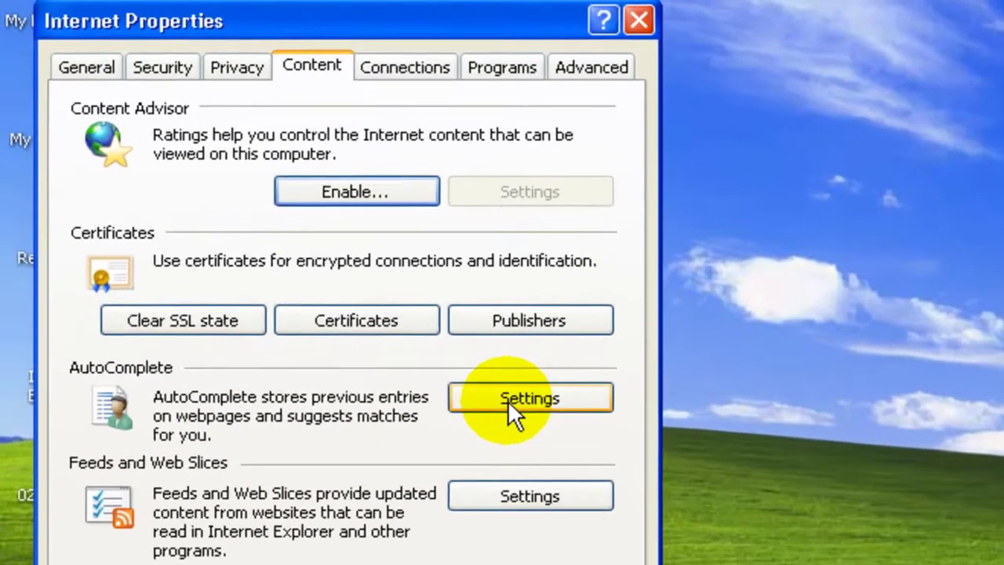
pyautogui.click(389, 286)
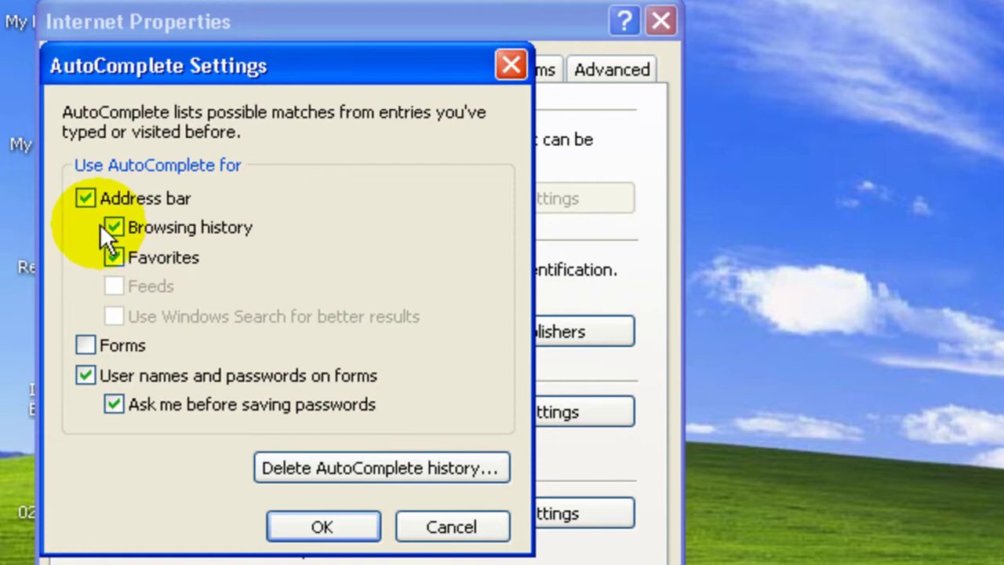
pyautogui.click(86, 375)
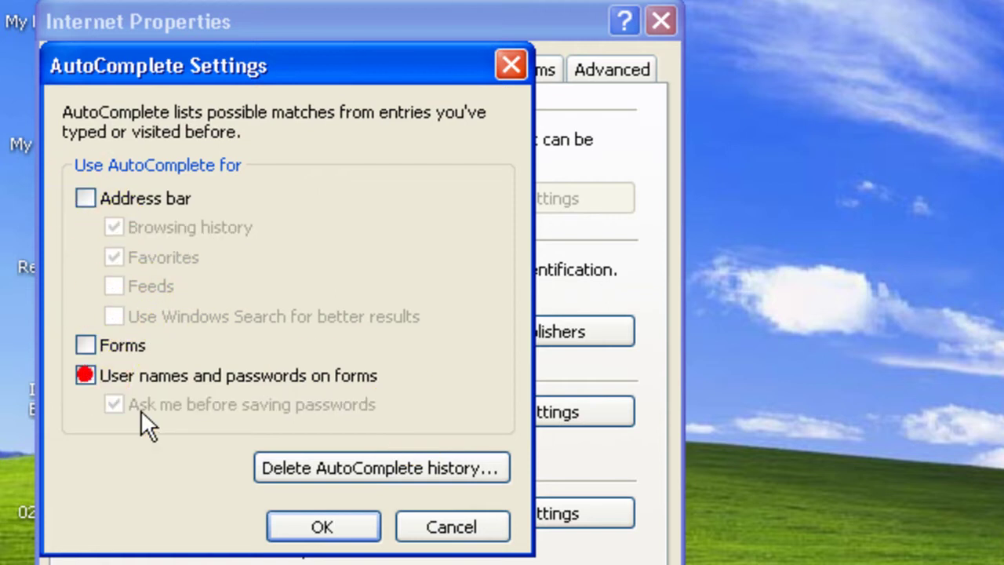
pyautogui.click(306, 527)
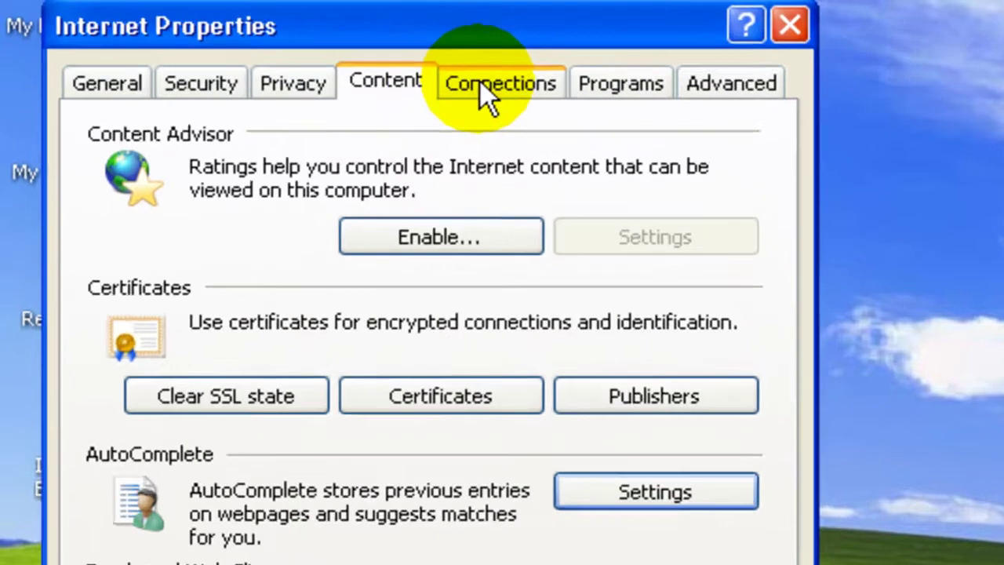
# Enable automatic detection of settings for the local area network and accept the LAN settings.
pyautogui.click(402, 72)
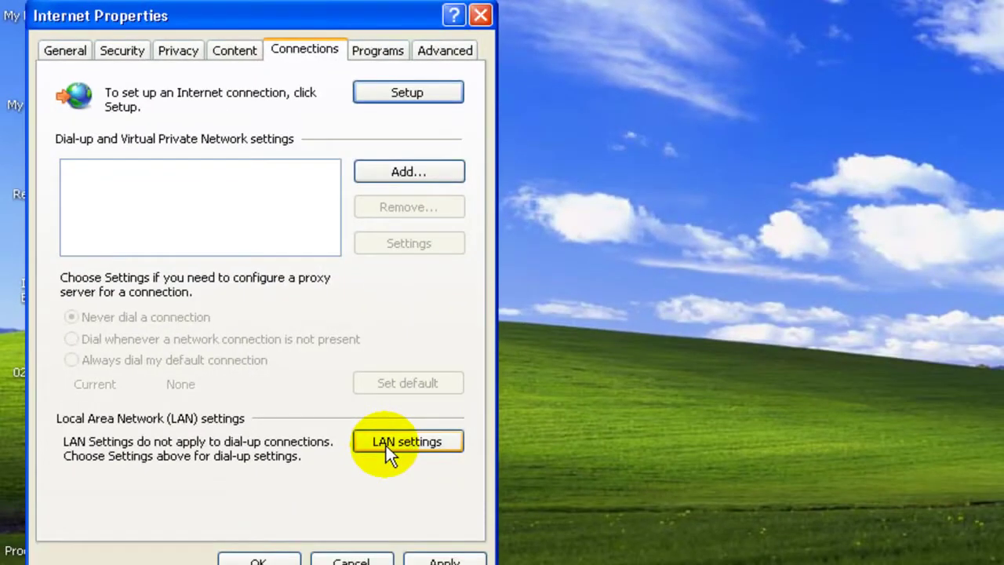
pyautogui.click(386, 445)
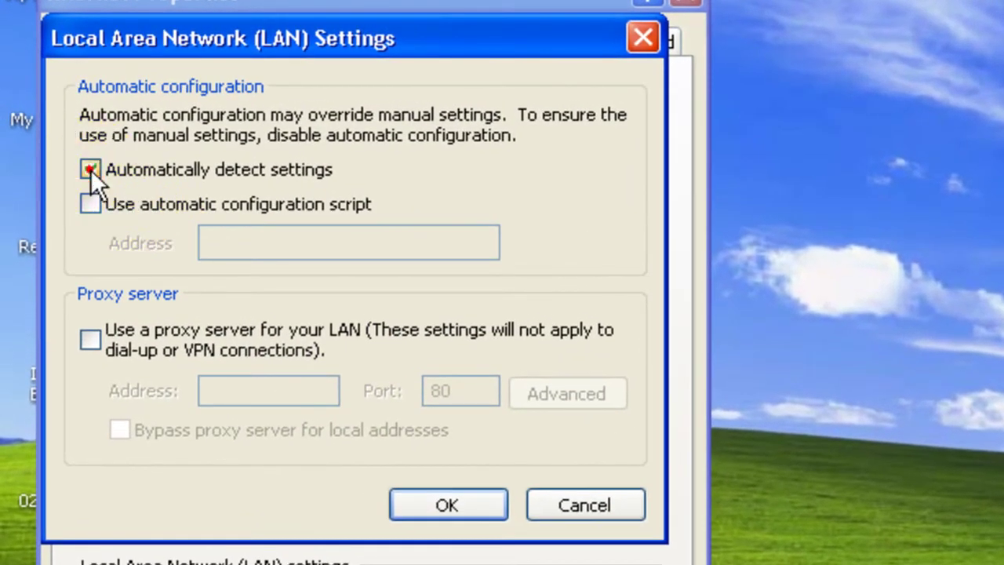
pyautogui.click(90, 169)
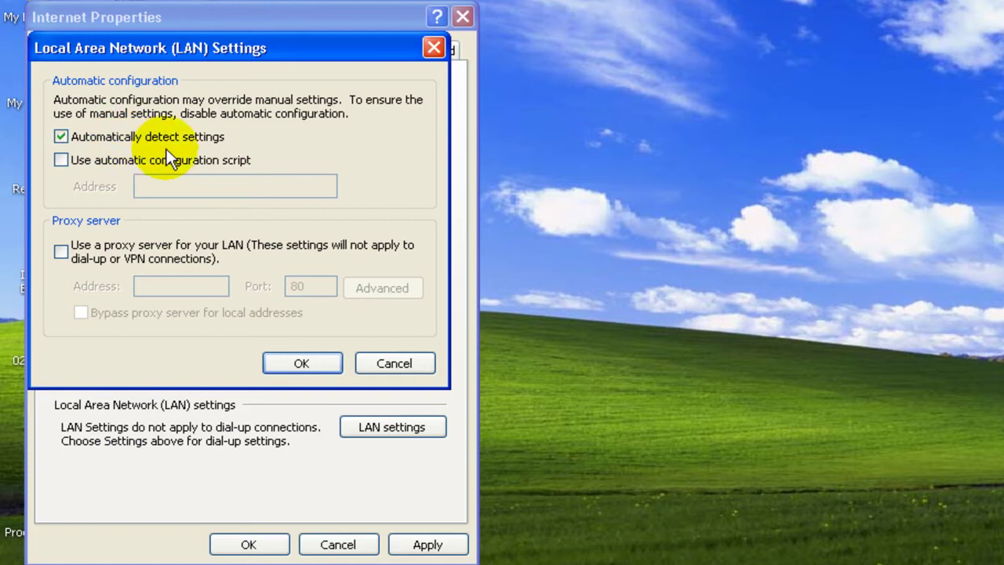
pyautogui.click(302, 363)
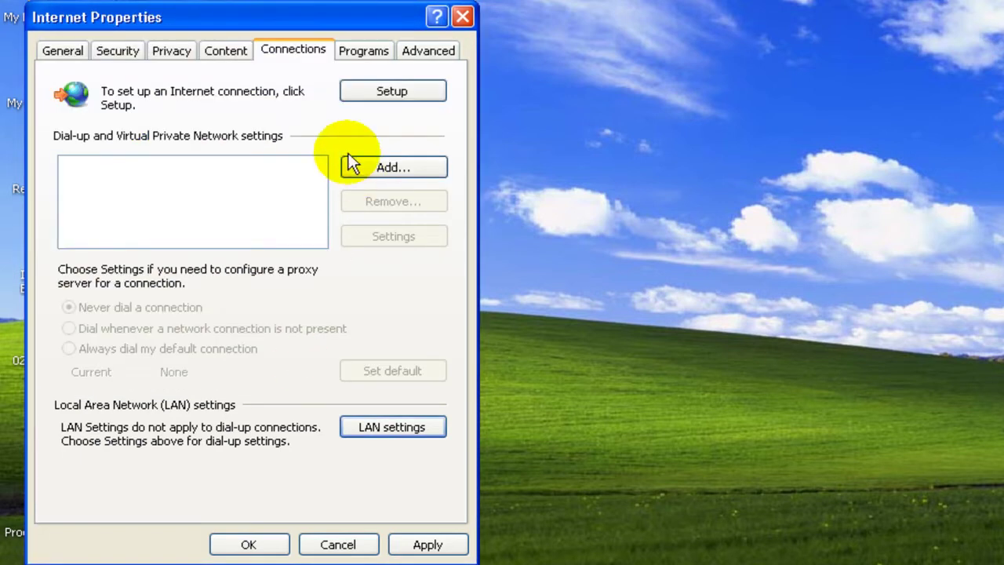
# Look over the program and advanced settings, and apply all pending changes to the Internet properties.
pyautogui.click(363, 53)
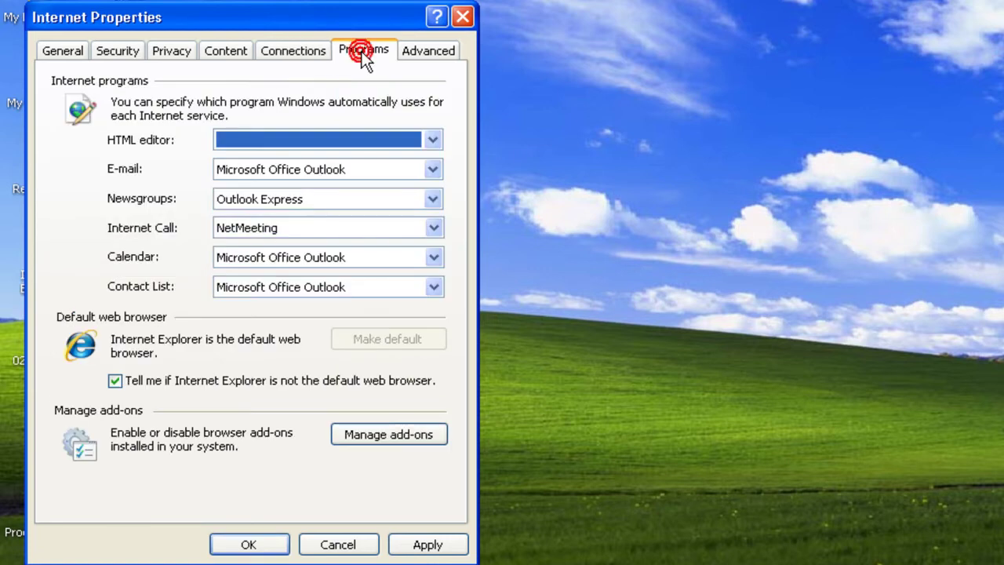
pyautogui.click(416, 52)
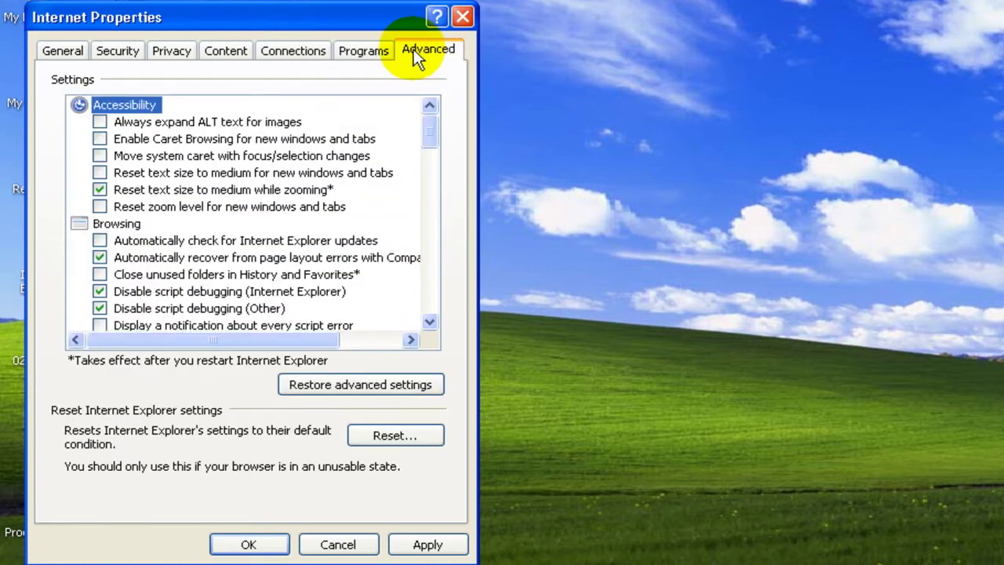
pyautogui.click(70, 50)
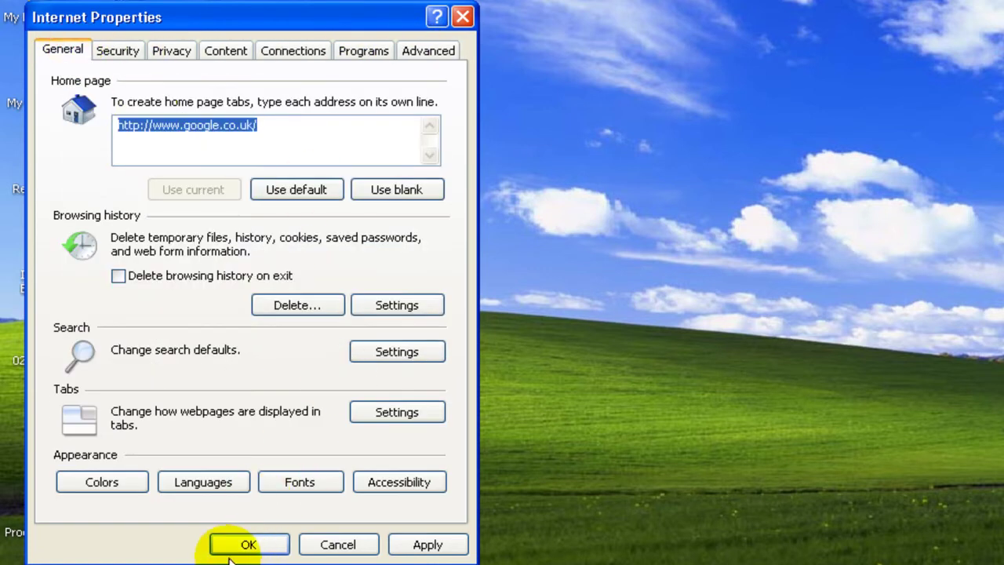
pyautogui.click(423, 543)
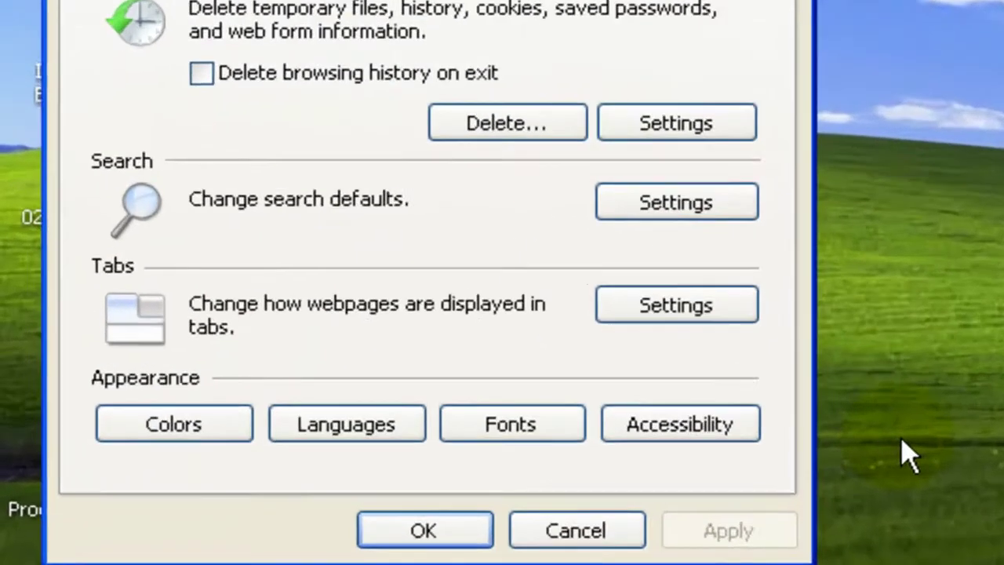
# Accept the Internet properties to close them, and launch Internet Explorer from the desktop.
pyautogui.click(248, 544)
pyautogui.click(506, 533)
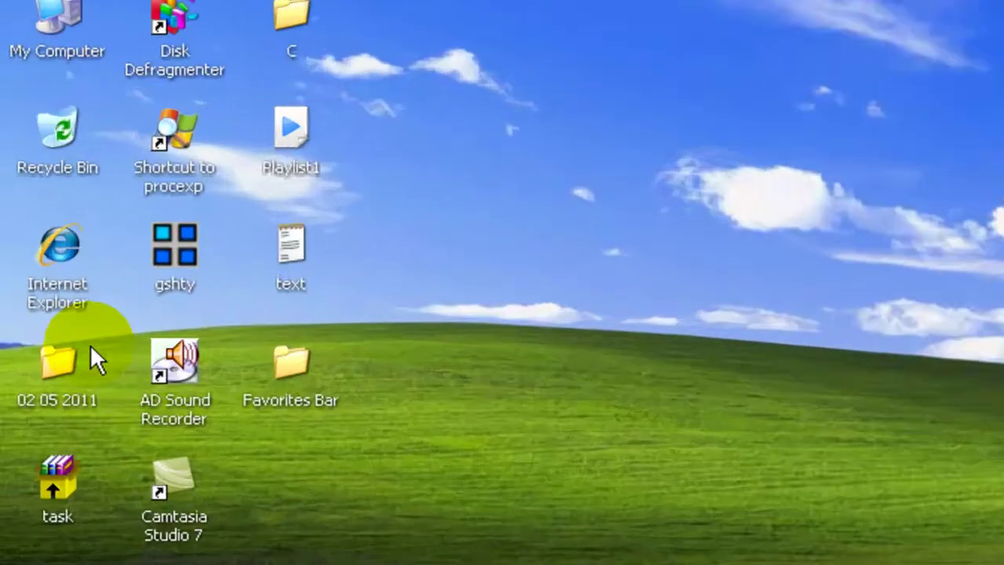
pyautogui.doubleClick(33, 244)
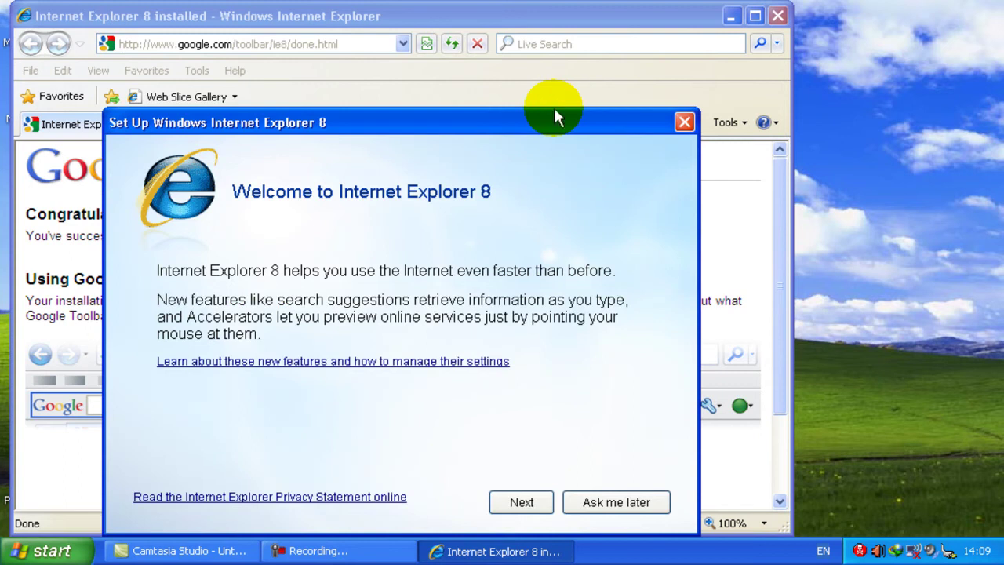
# Complete the Internet Explorer 8 welcome setup using express settings.
pyautogui.moveTo(471, 117); pyautogui.dragTo(470, 92)
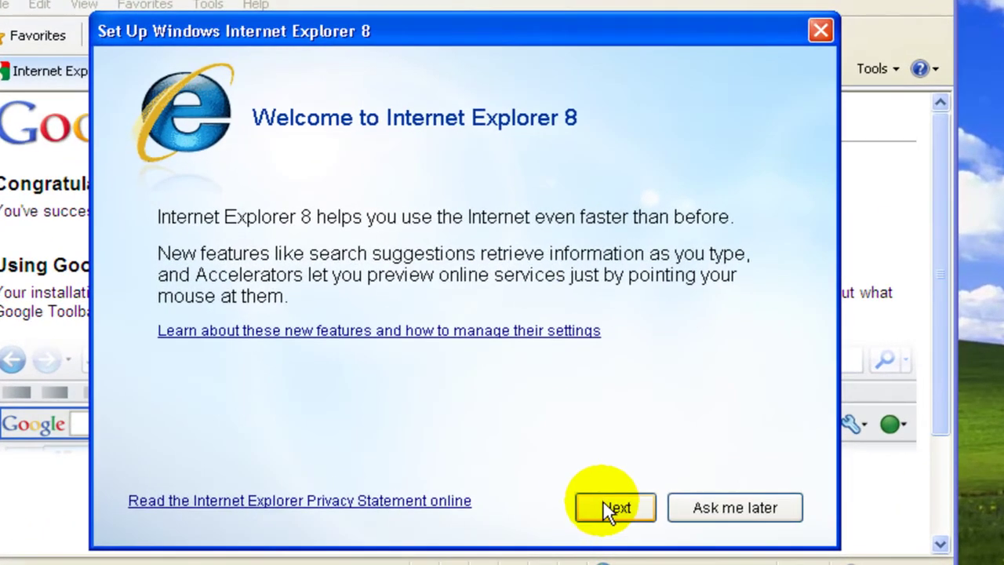
pyautogui.click(616, 508)
pyautogui.click(194, 246)
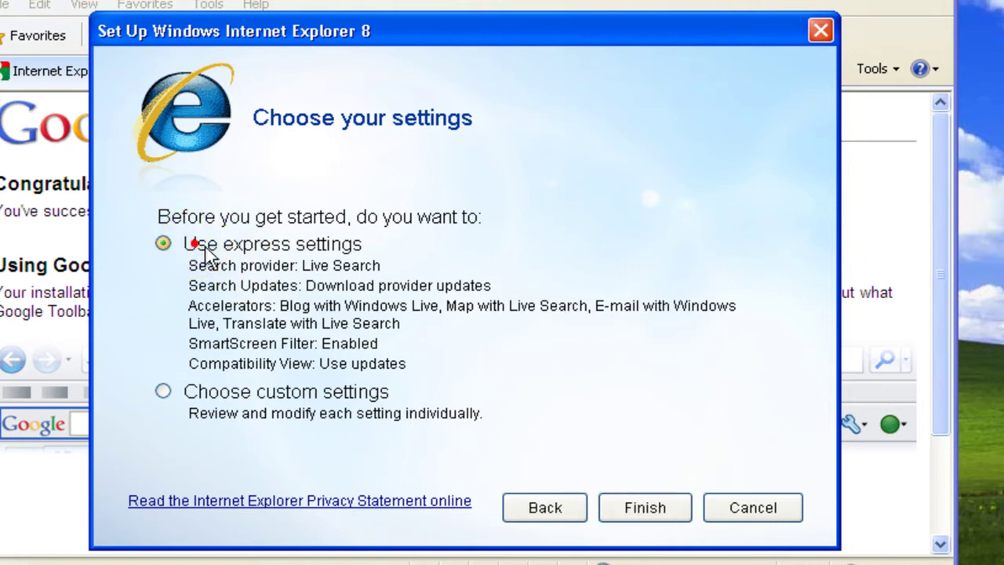
pyautogui.click(629, 506)
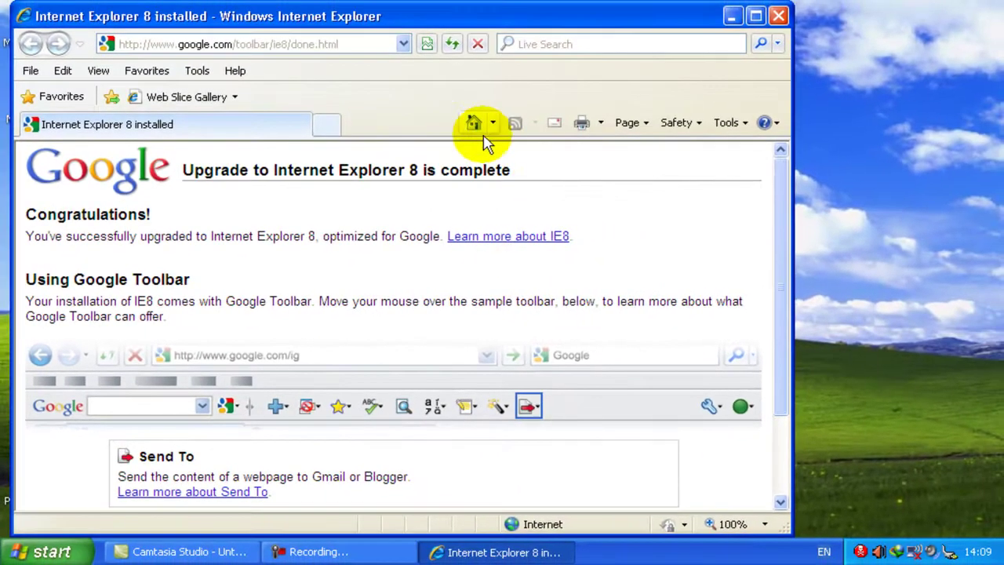
# Close the upgrade page's browser window, relaunch Internet Explorer from the desktop and maximize its window.
pyautogui.click(776, 17)
pyautogui.click(37, 244)
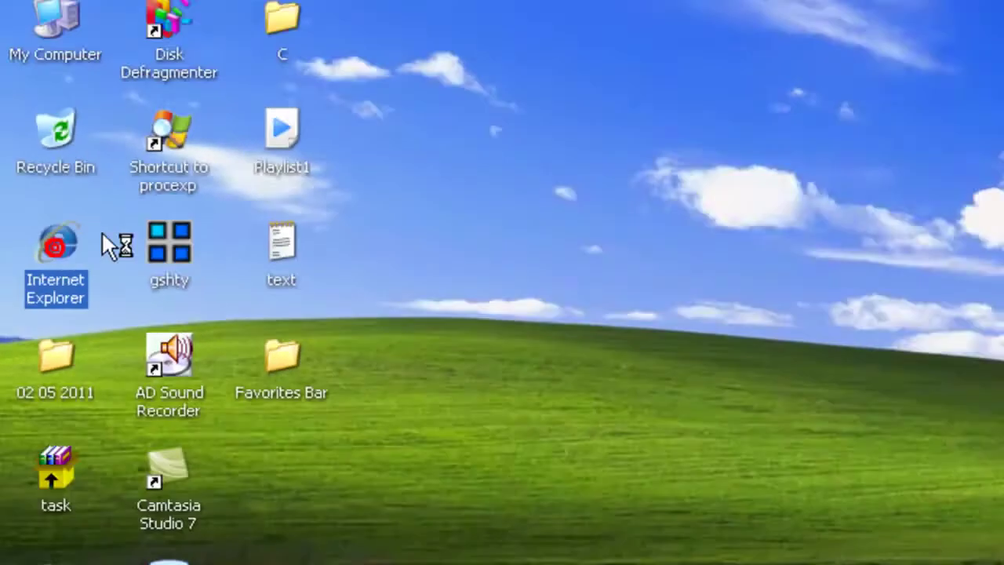
pyautogui.doubleClick(126, 259)
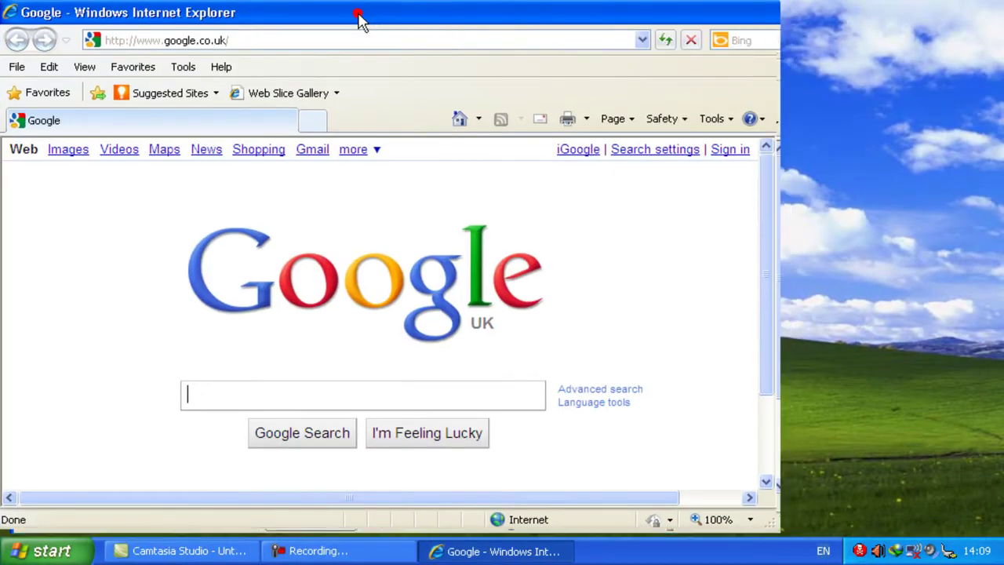
pyautogui.doubleClick(360, 23)
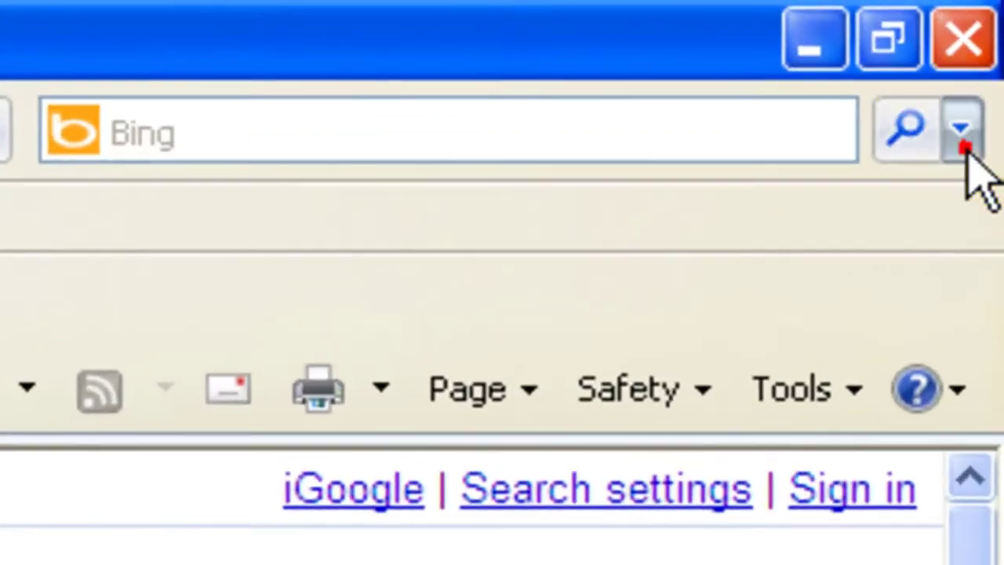
# Find more search providers and open the Google Search add-on page in the Internet Explorer Gallery.
pyautogui.click(990, 40)
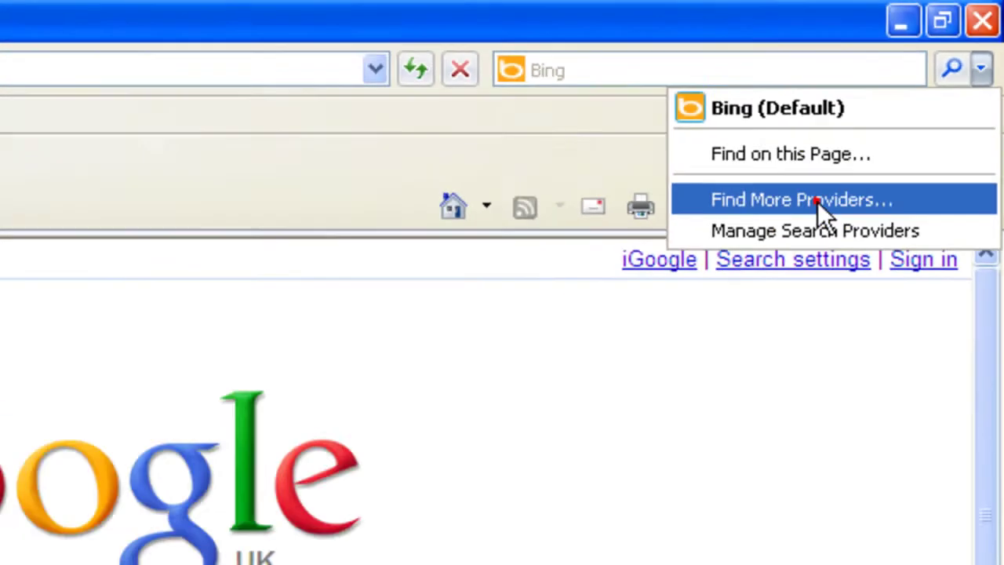
pyautogui.click(673, 392)
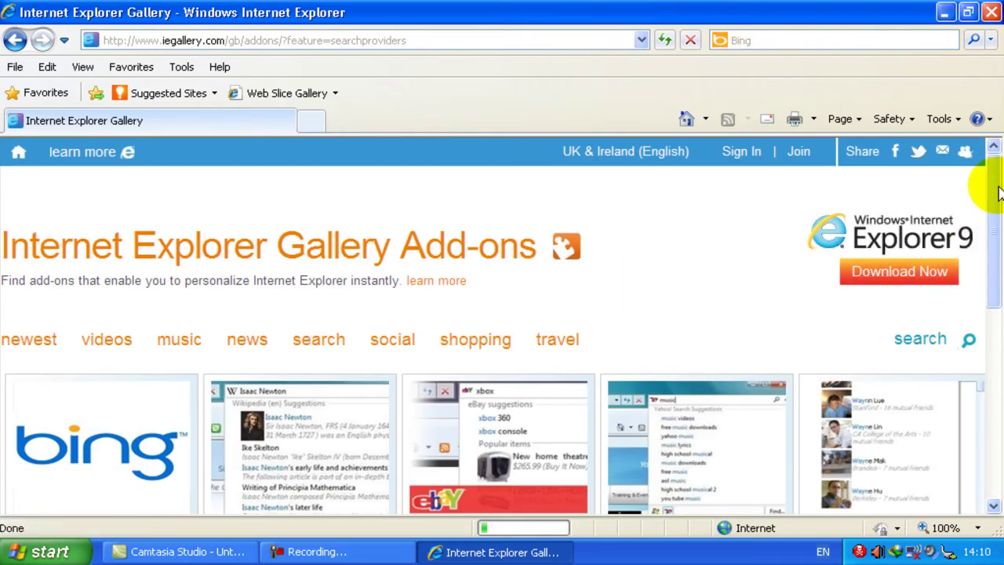
pyautogui.scroll(-5, 508, 331)
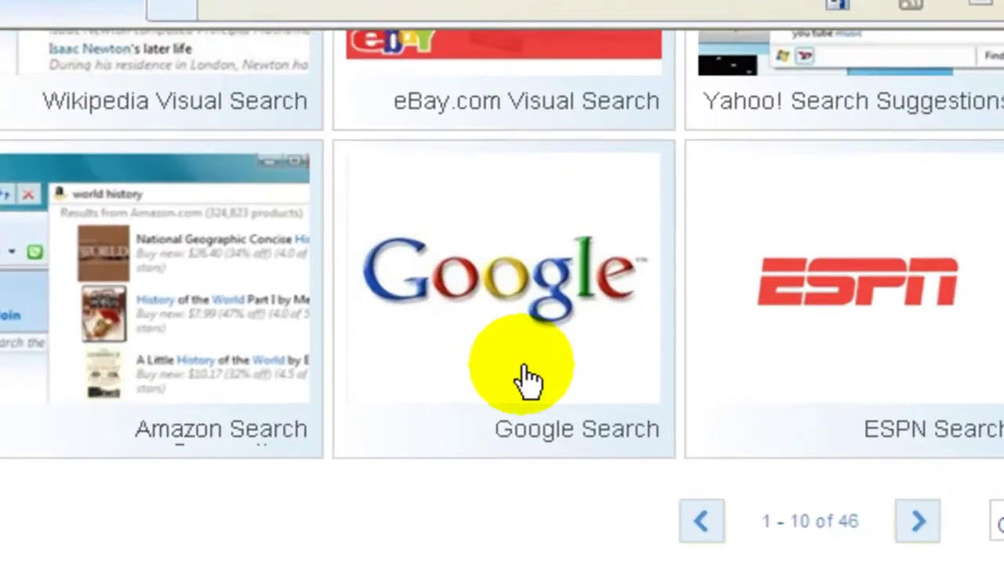
pyautogui.click(543, 299)
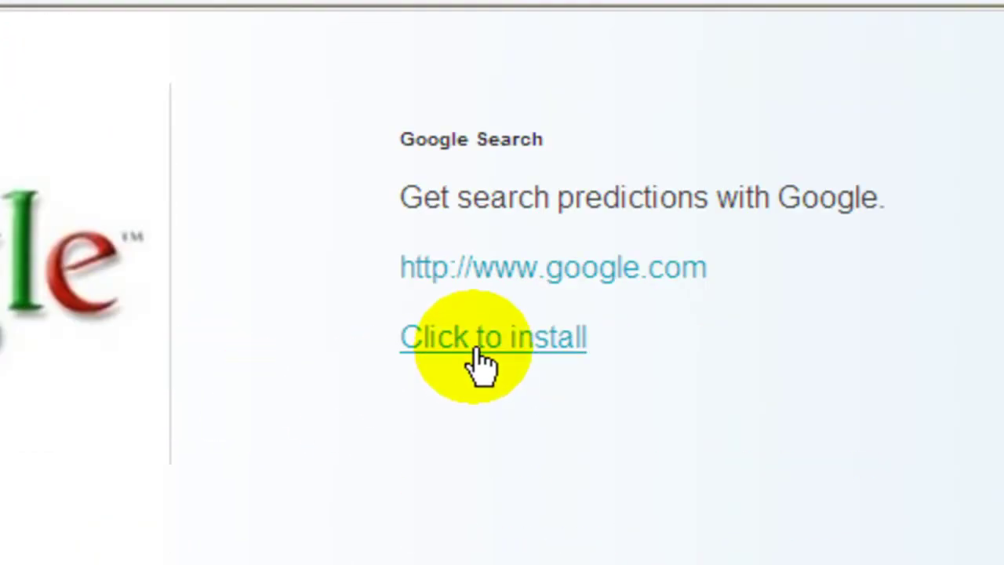
# Install Google as a search provider, making it the default with search suggestions enabled.
pyautogui.click(476, 357)
pyautogui.click(232, 282)
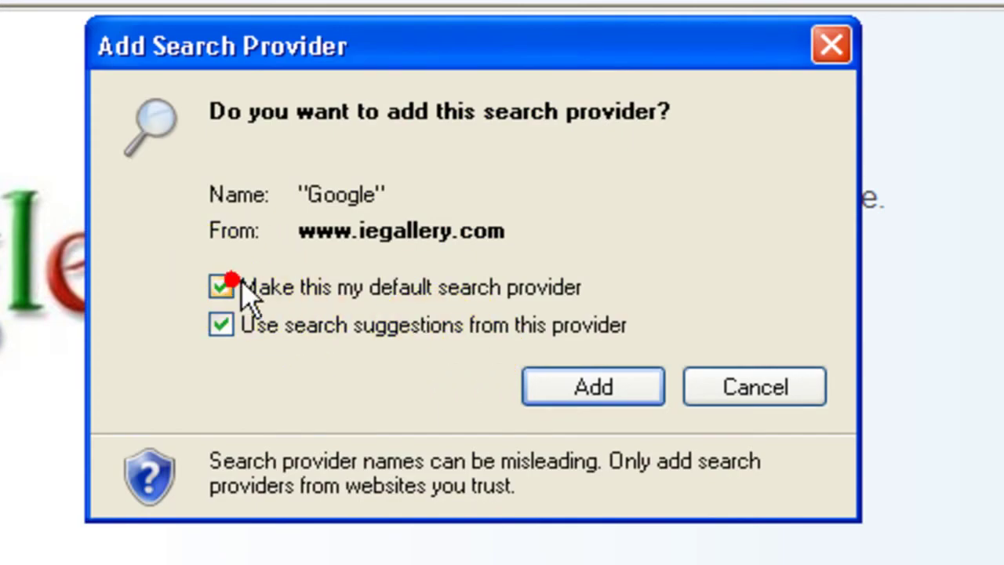
pyautogui.click(588, 388)
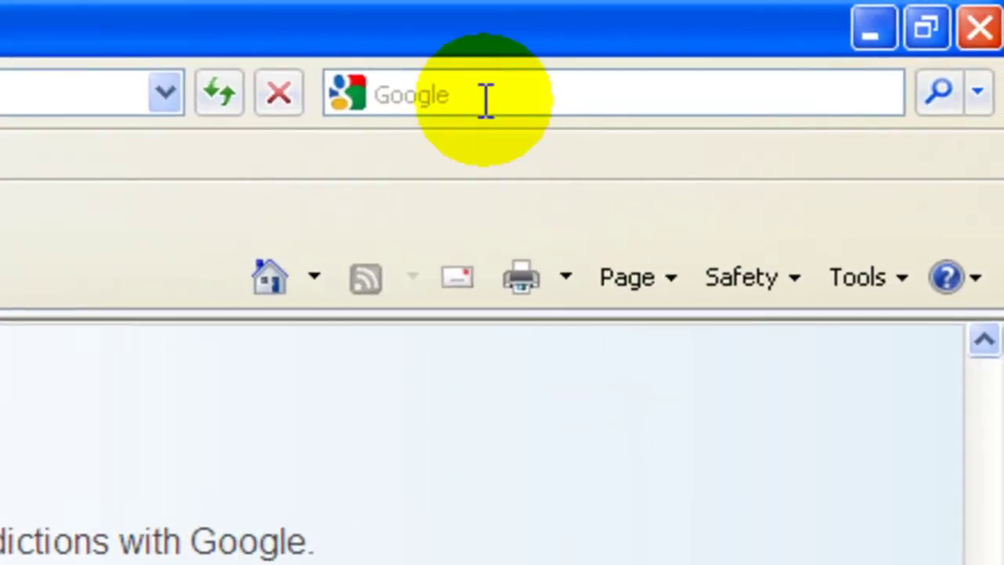
pyautogui.click(453, 99)
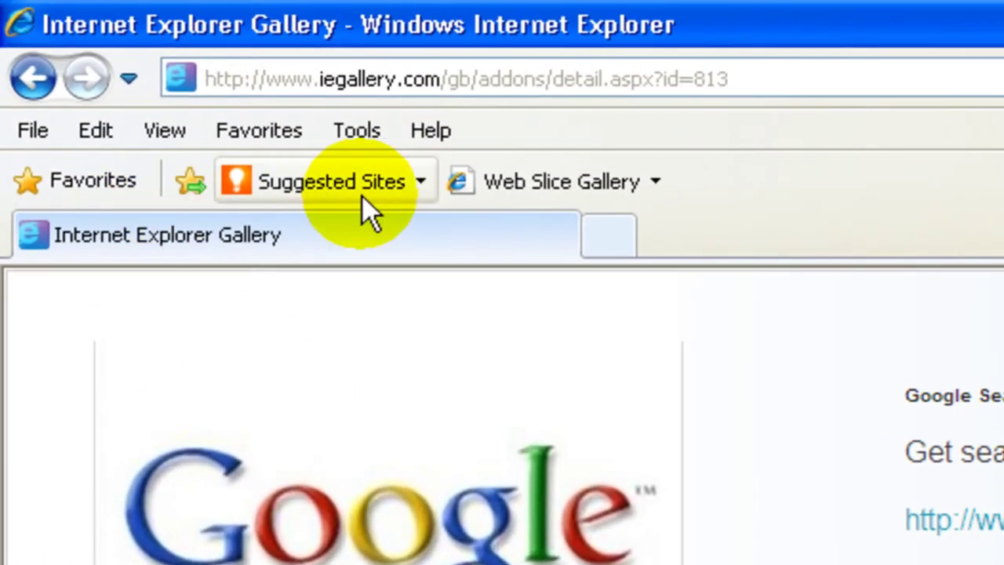
# Hide the Favorites Bar from the browser's toolbars.
pyautogui.click(222, 145)
pyautogui.moveTo(164, 139)
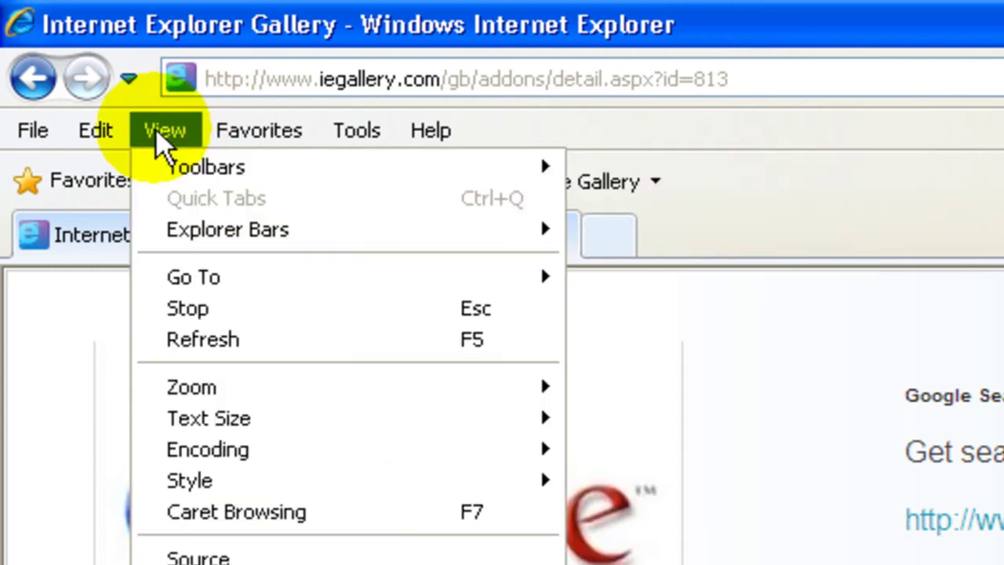
pyautogui.moveTo(174, 179)
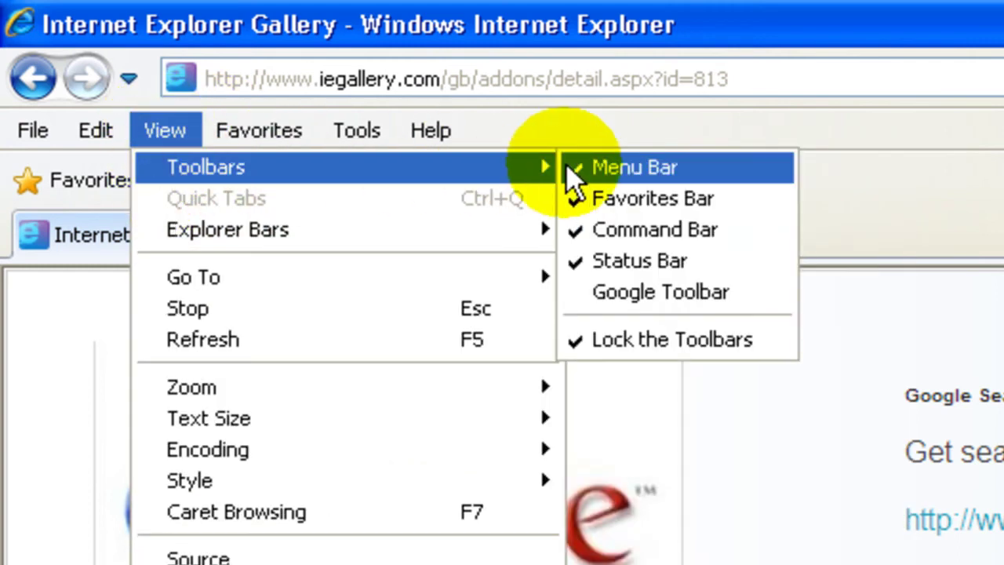
pyautogui.click(620, 203)
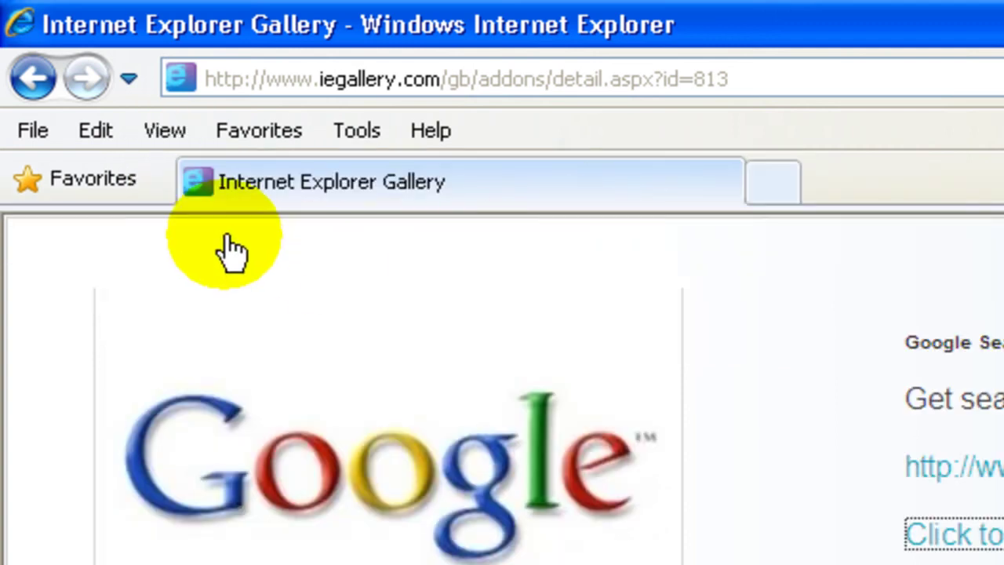
# Show the Favorites Bar among the browser's toolbars again.
pyautogui.click(227, 129)
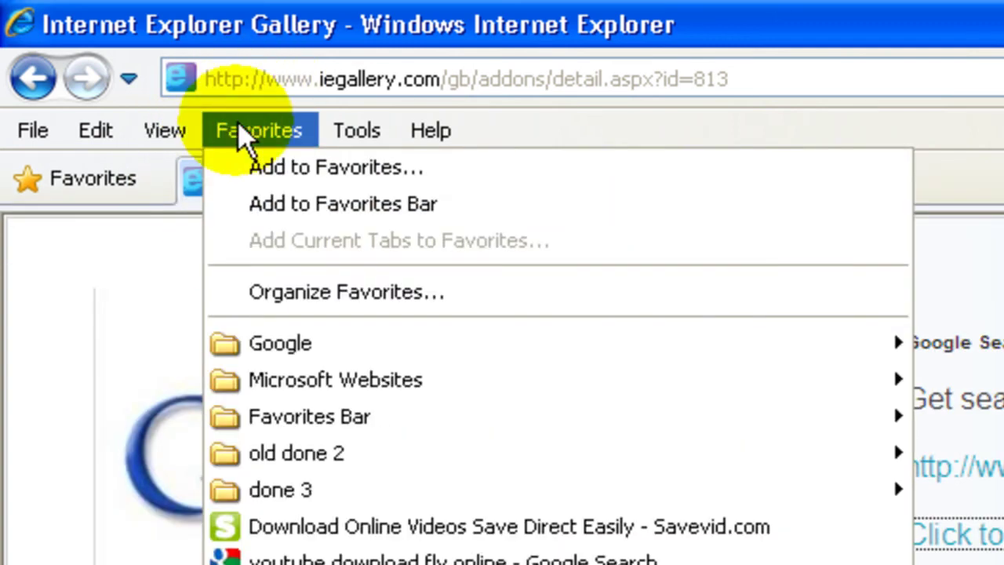
pyautogui.moveTo(332, 178)
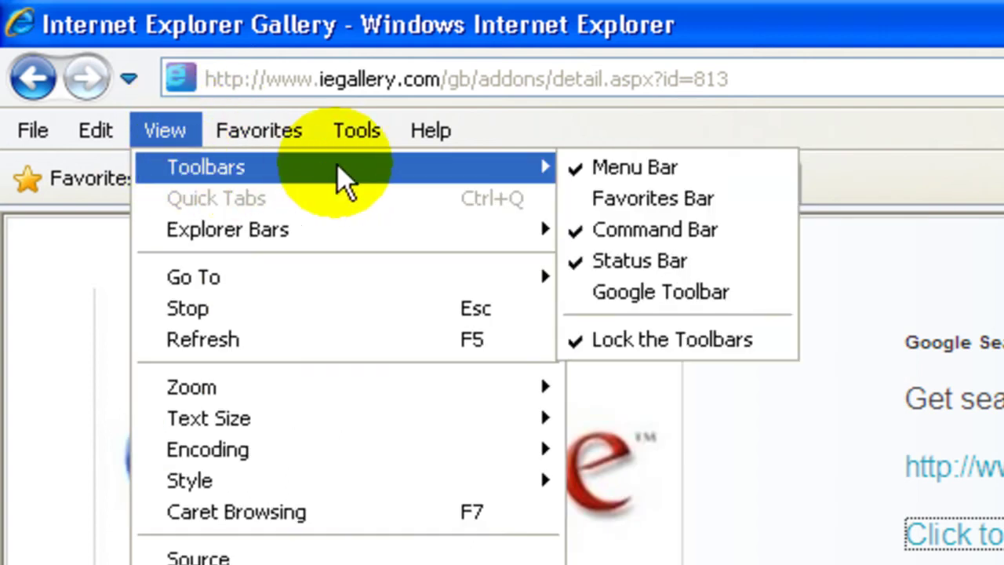
pyautogui.click(632, 194)
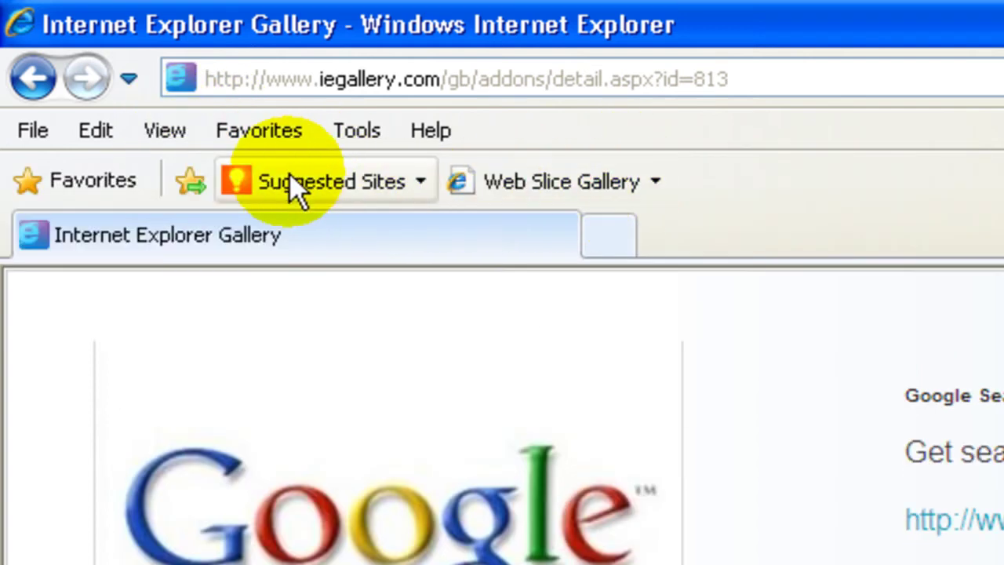
pyautogui.click(888, 187)
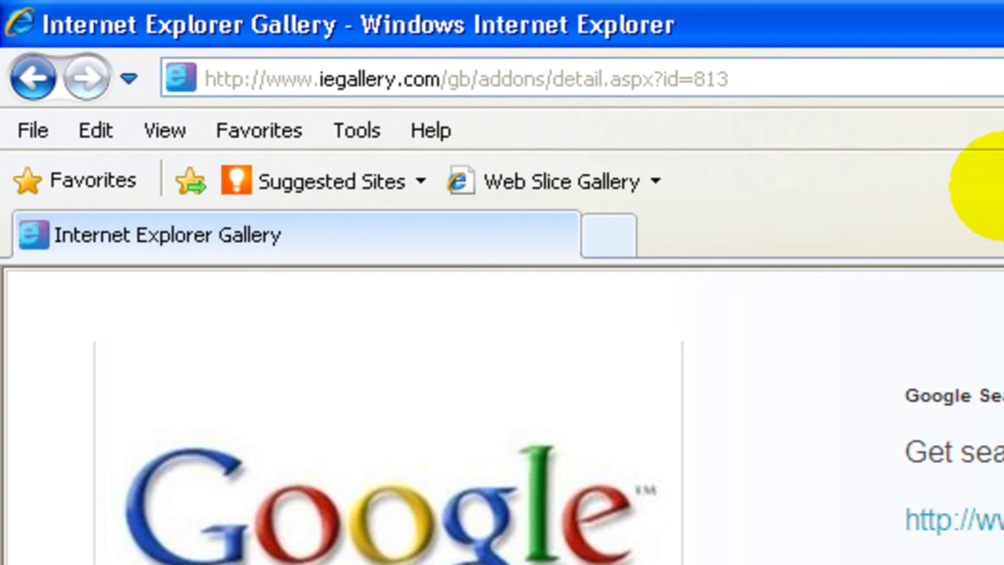
pyautogui.click(321, 88)
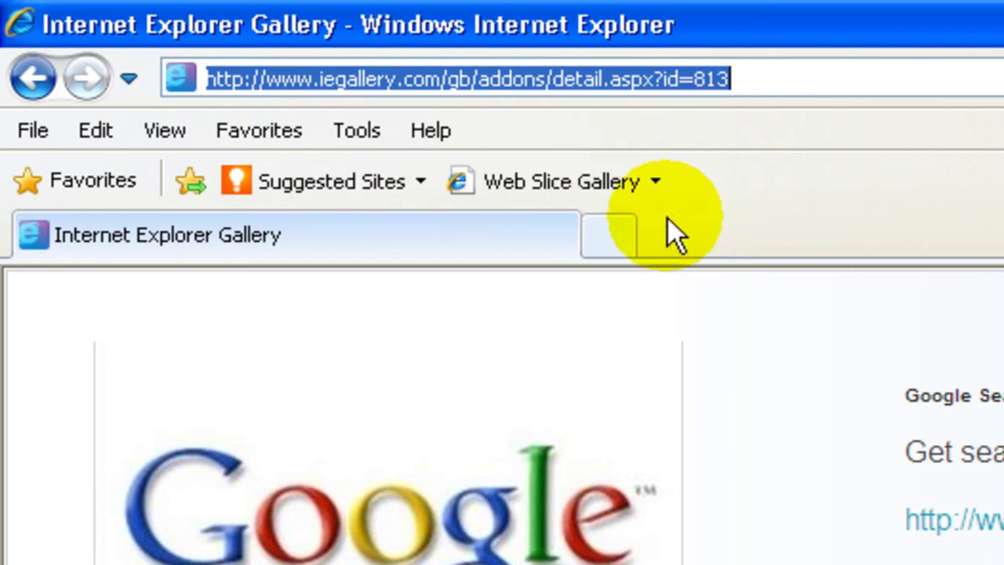
pyautogui.write('g')
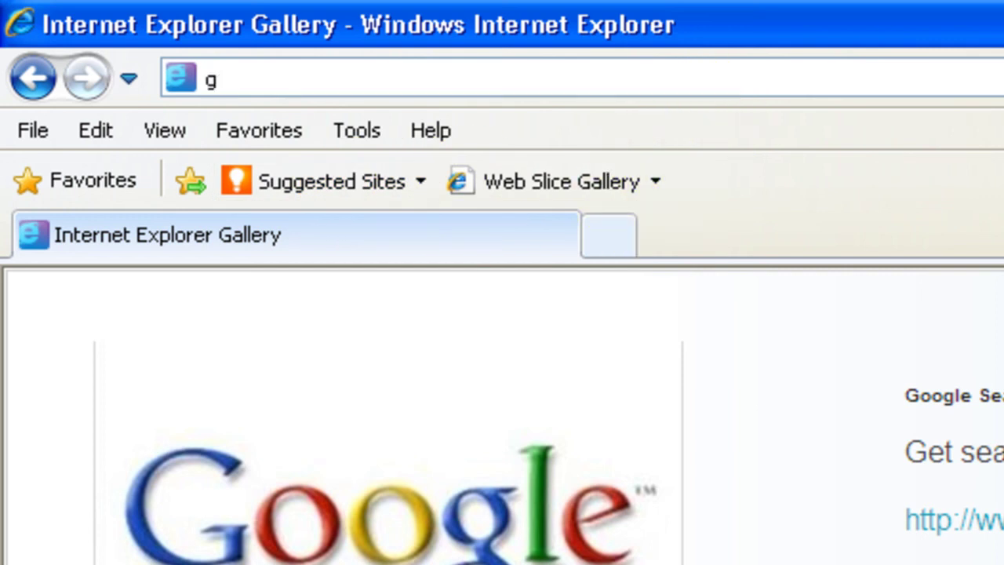
pyautogui.write('oogle')
pyautogui.hotkey('ctrl', 'Return')
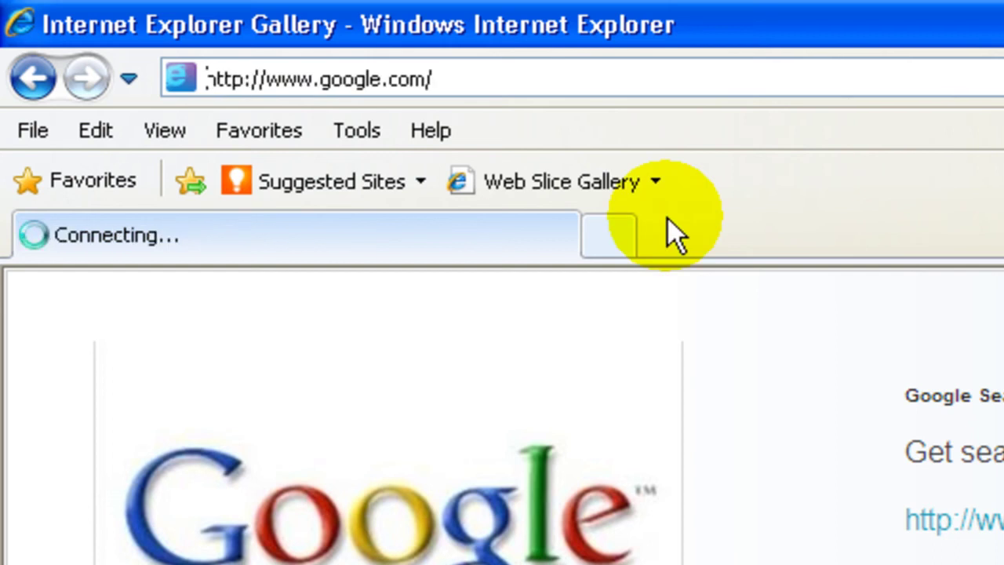
# Start adding the Google page as a favorite named Google and open the list of destination folders.
pyautogui.click(266, 133)
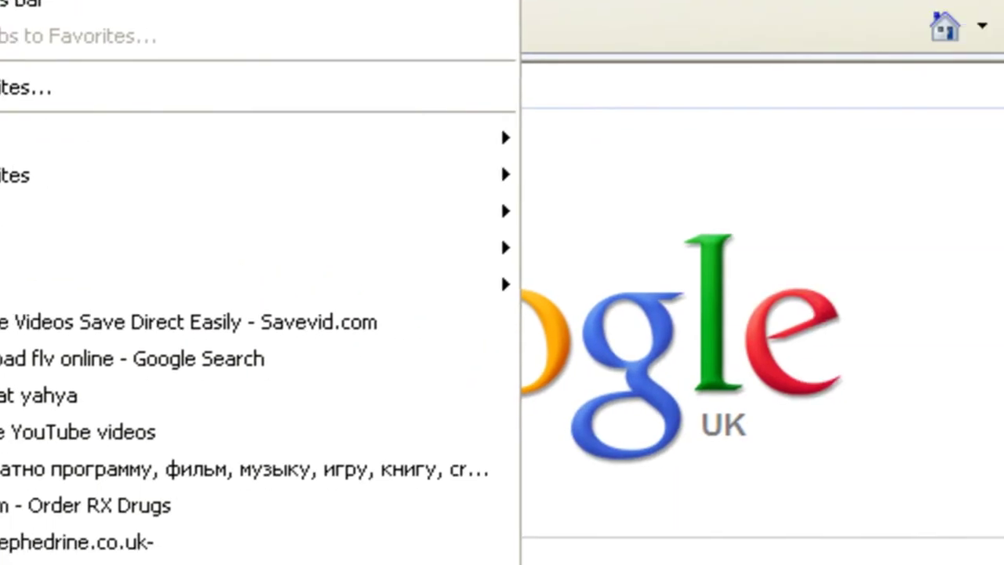
pyautogui.click(270, 165)
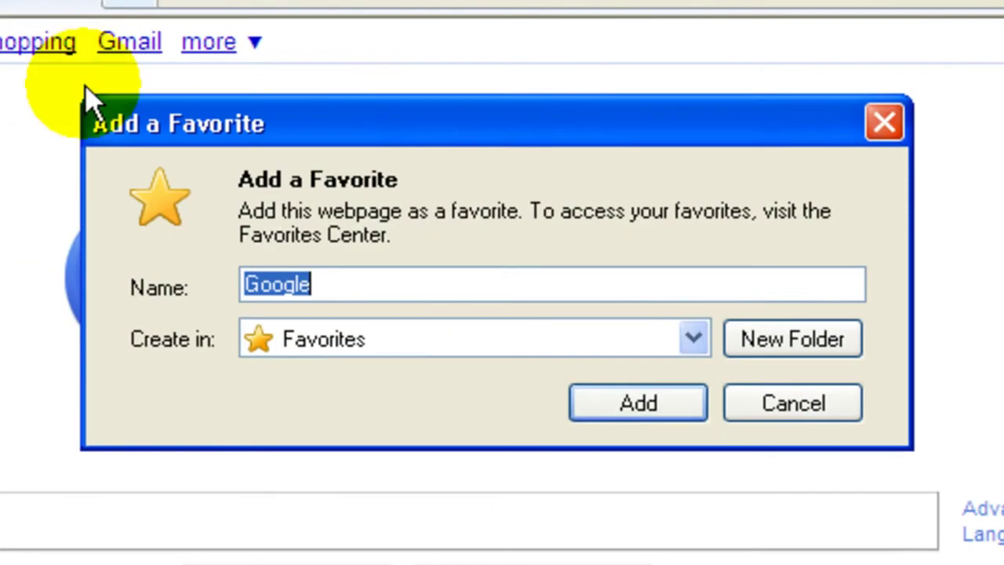
pyautogui.click(330, 341)
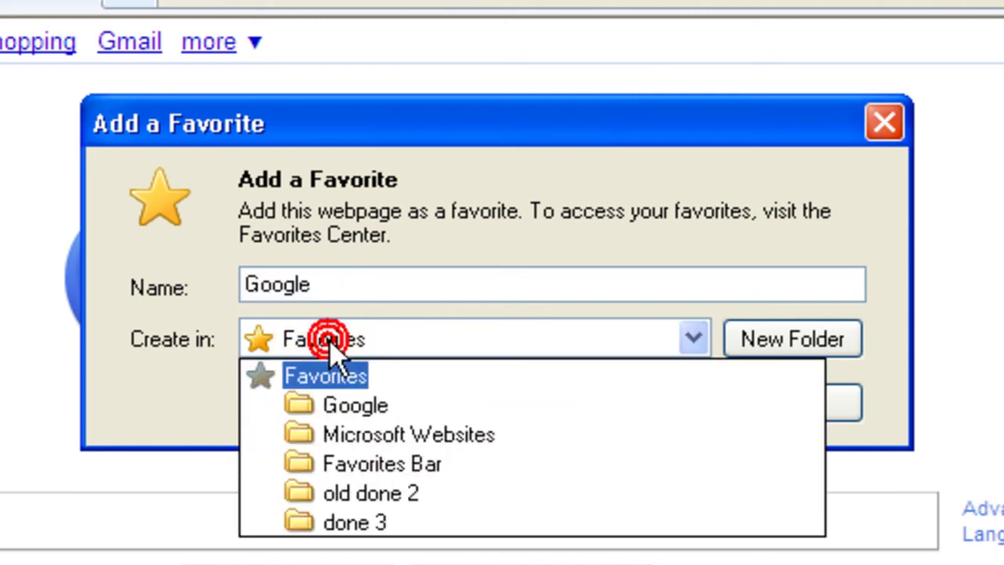